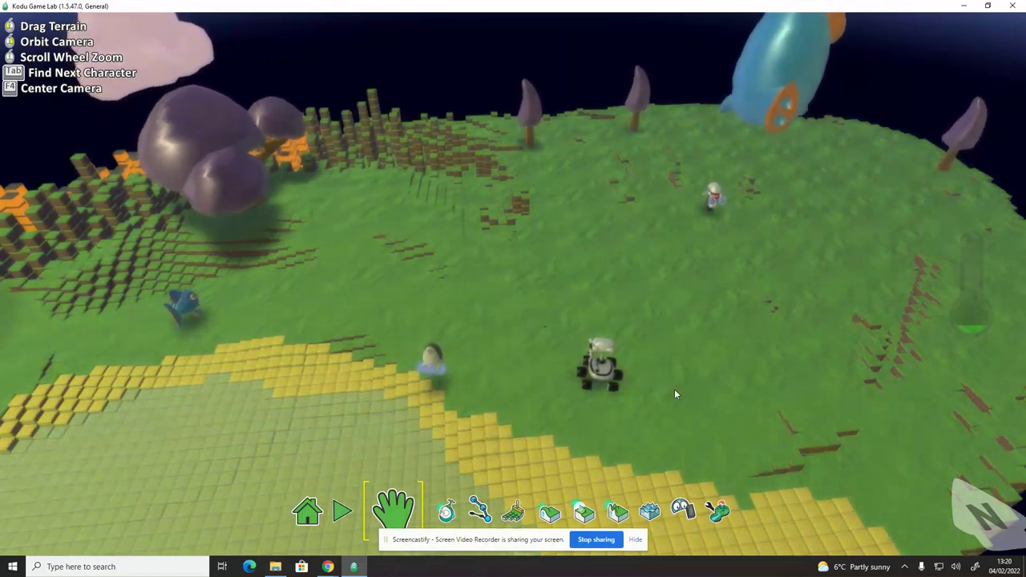
Step: Run the Lesson 3 world and dismiss its lesson message
{"action": "left_click", "coordinate": [359, 511]}
{"action": "left_click", "coordinate": [509, 390]}
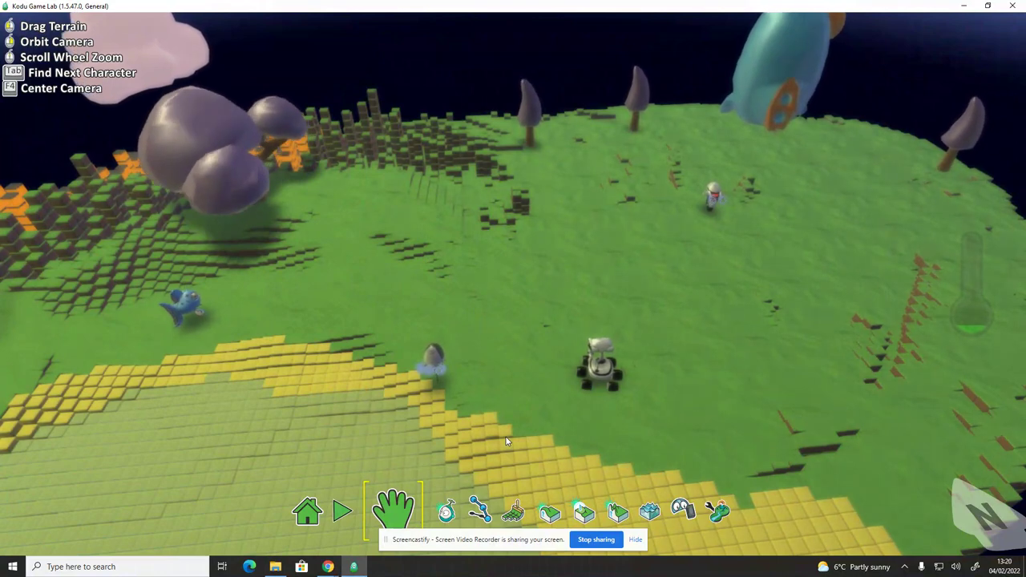
Step: Give the rover a rule to move wander slowly, then go back to the world
{"action": "left_click", "coordinate": [447, 511]}
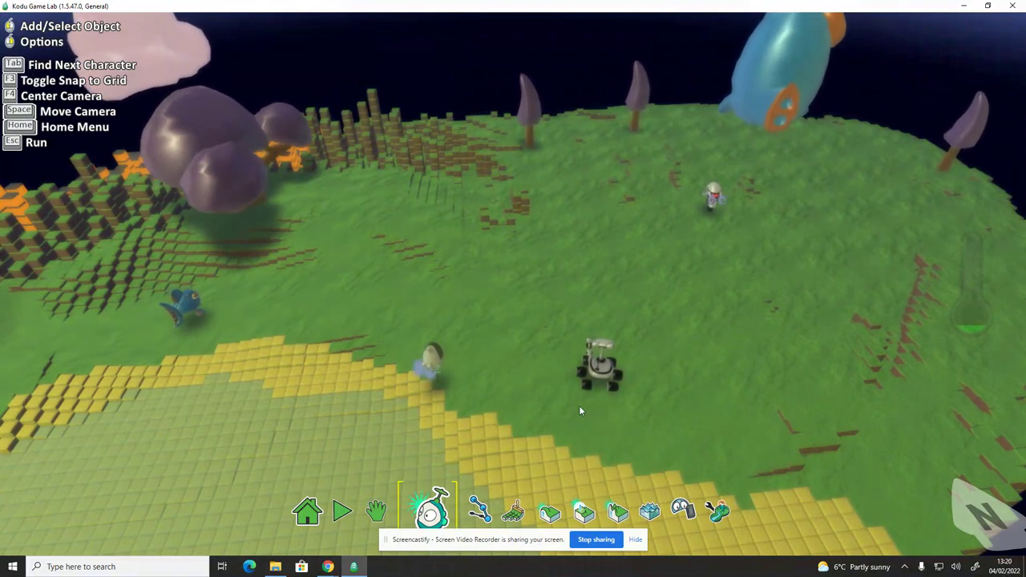
{"action": "right_click", "coordinate": [602, 370]}
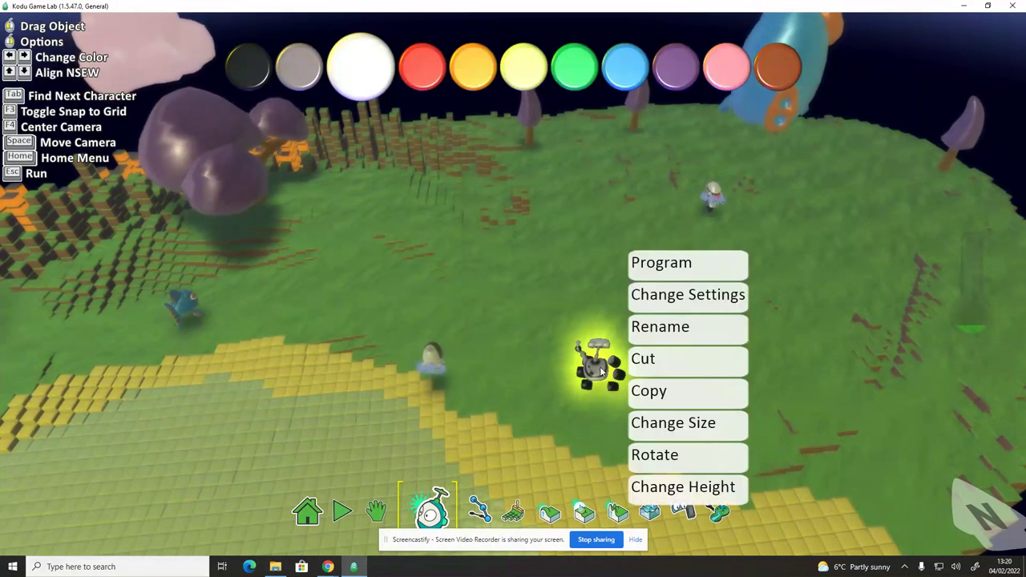
{"action": "left_click", "coordinate": [665, 270]}
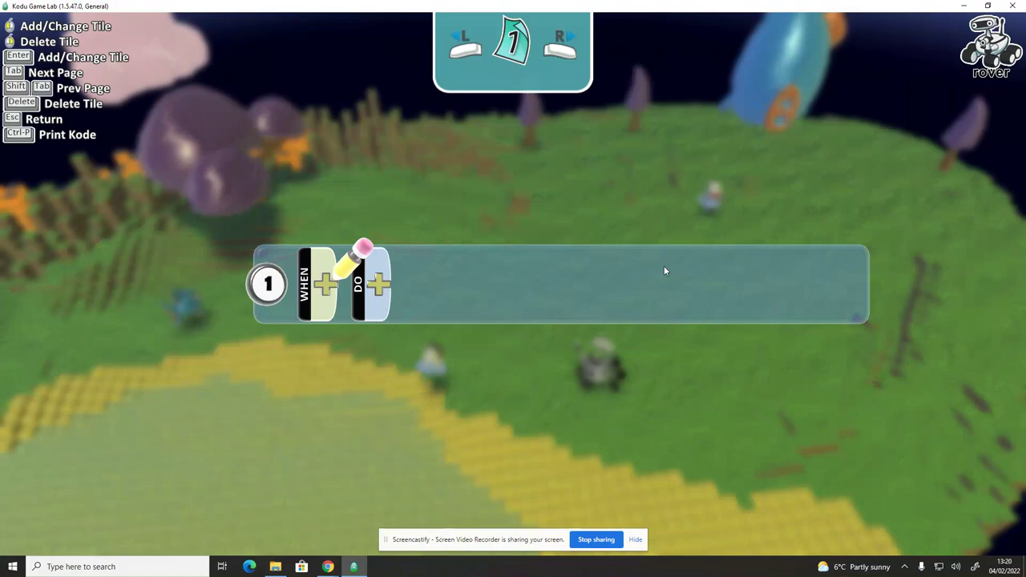
{"action": "left_click", "coordinate": [383, 287]}
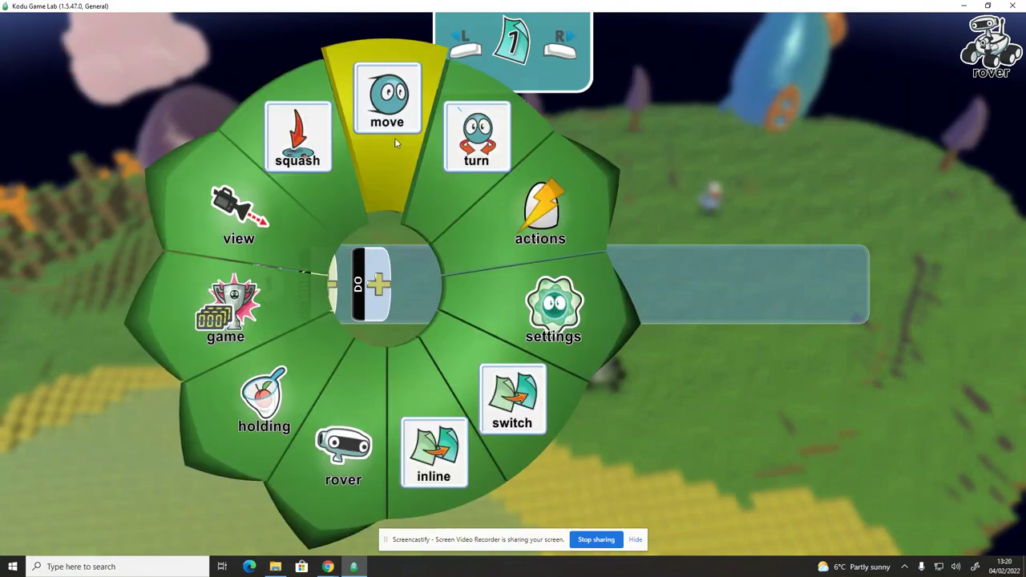
{"action": "left_click", "coordinate": [395, 139]}
{"action": "left_click", "coordinate": [447, 284]}
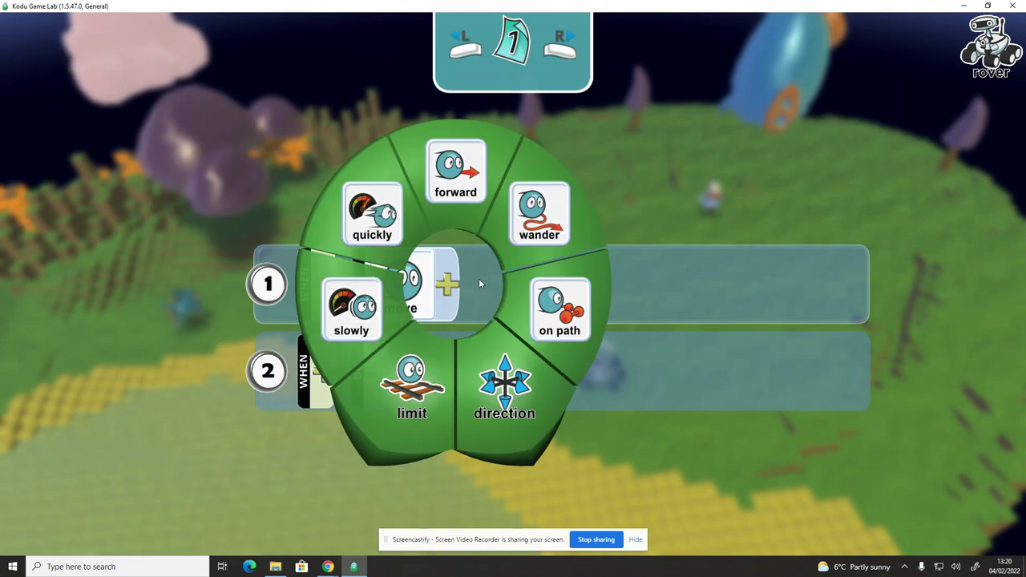
{"action": "left_click", "coordinate": [536, 216]}
{"action": "left_click", "coordinate": [516, 285]}
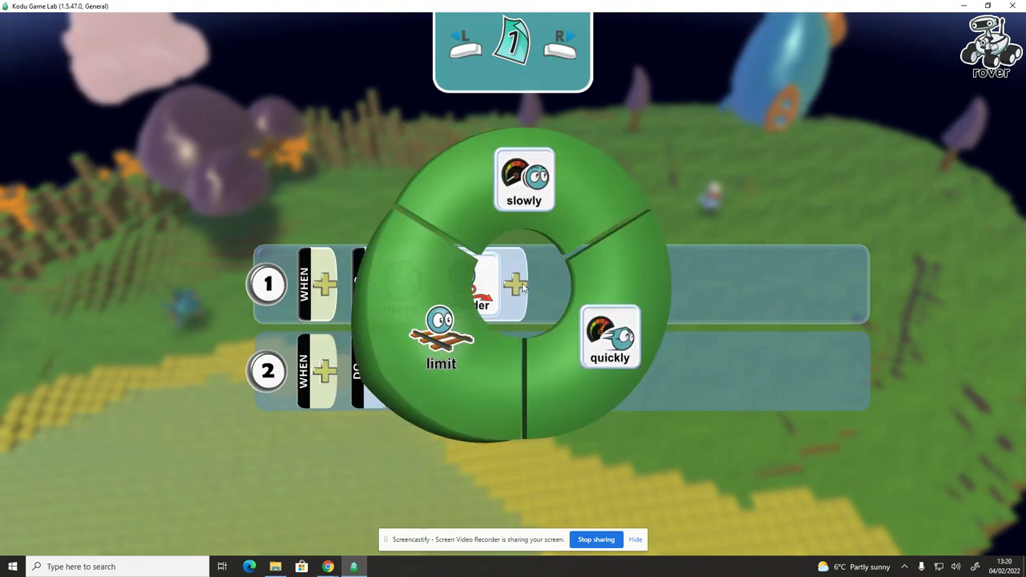
{"action": "left_click", "coordinate": [537, 192]}
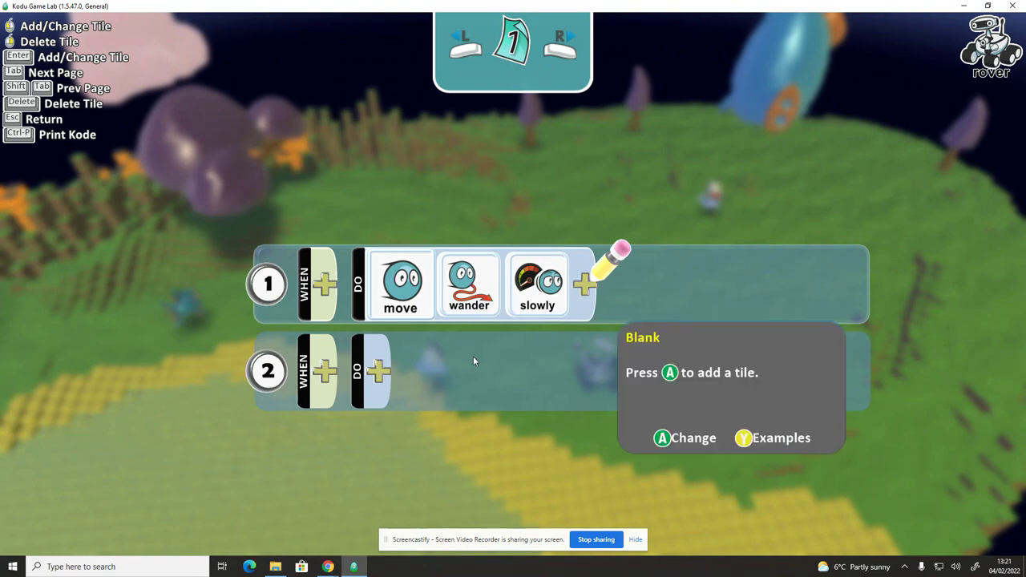
{"action": "key", "text": "Escape"}
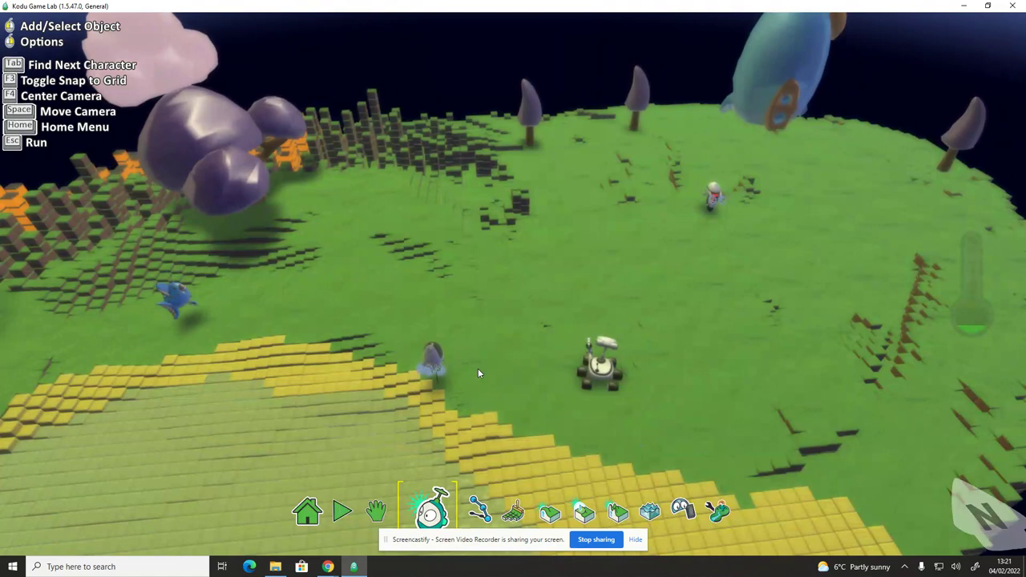
{"action": "left_click", "coordinate": [341, 512]}
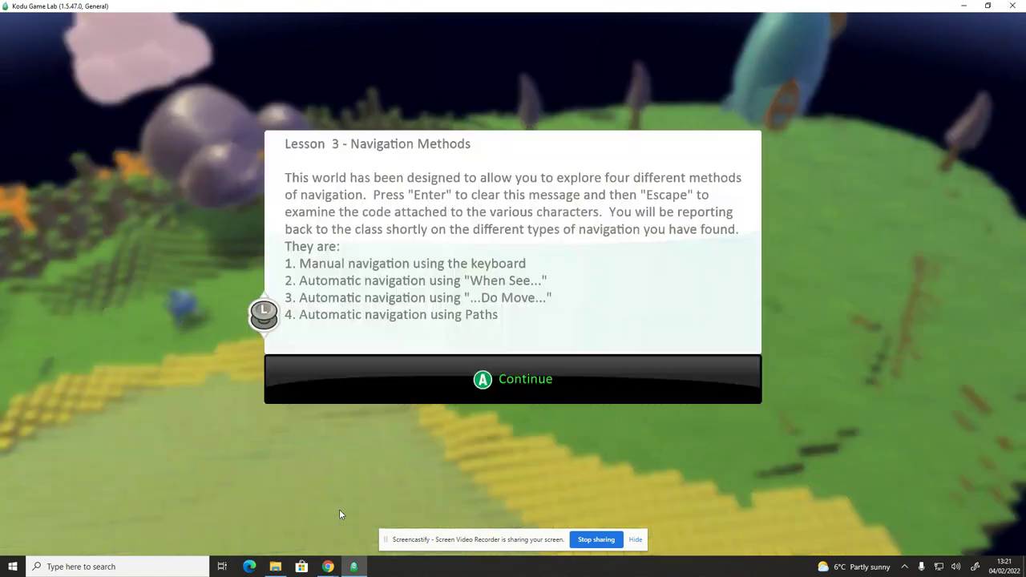
{"action": "left_click", "coordinate": [520, 391]}
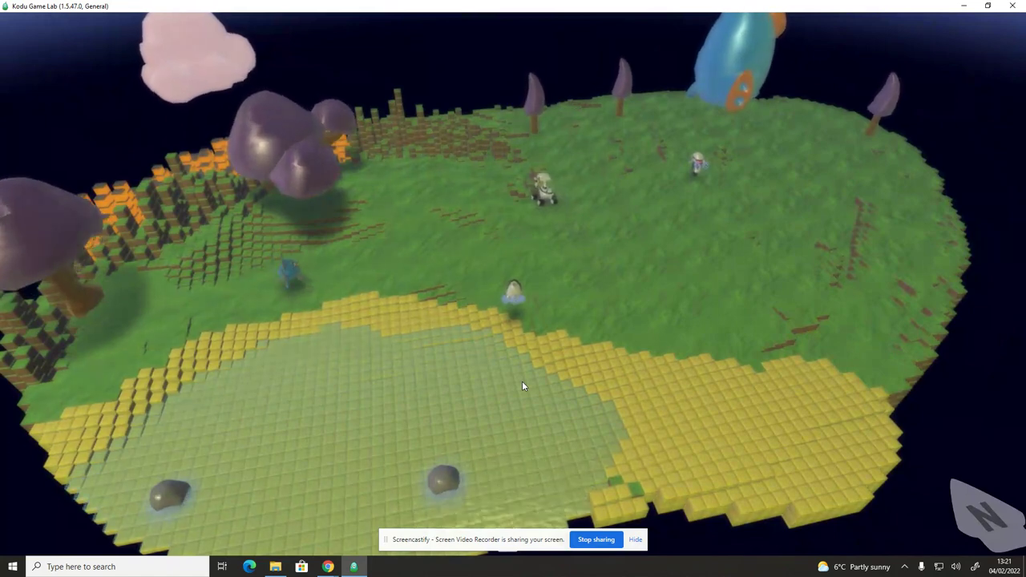
{"action": "key", "text": "Escape"}
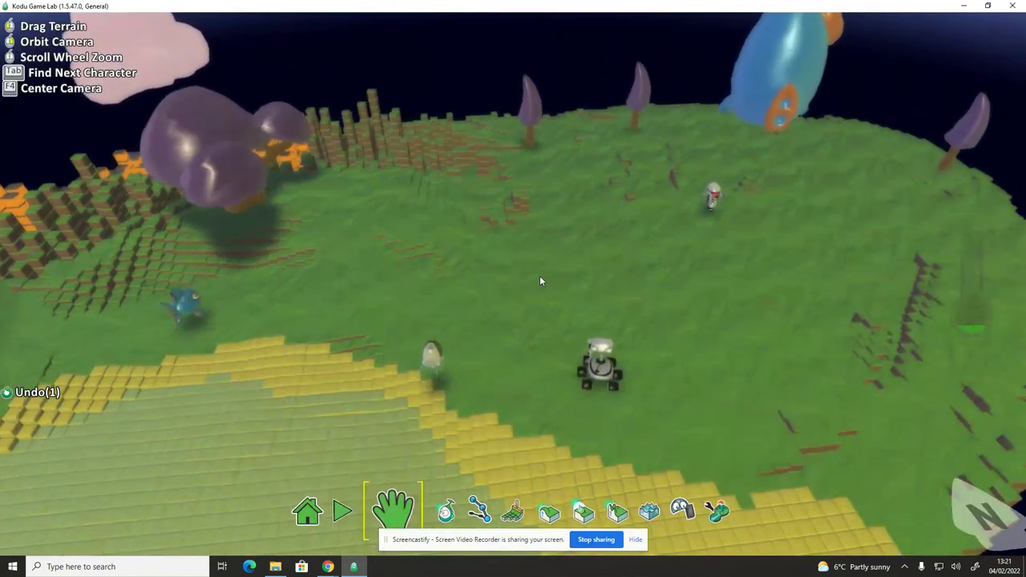
{"action": "left_click", "coordinate": [344, 511]}
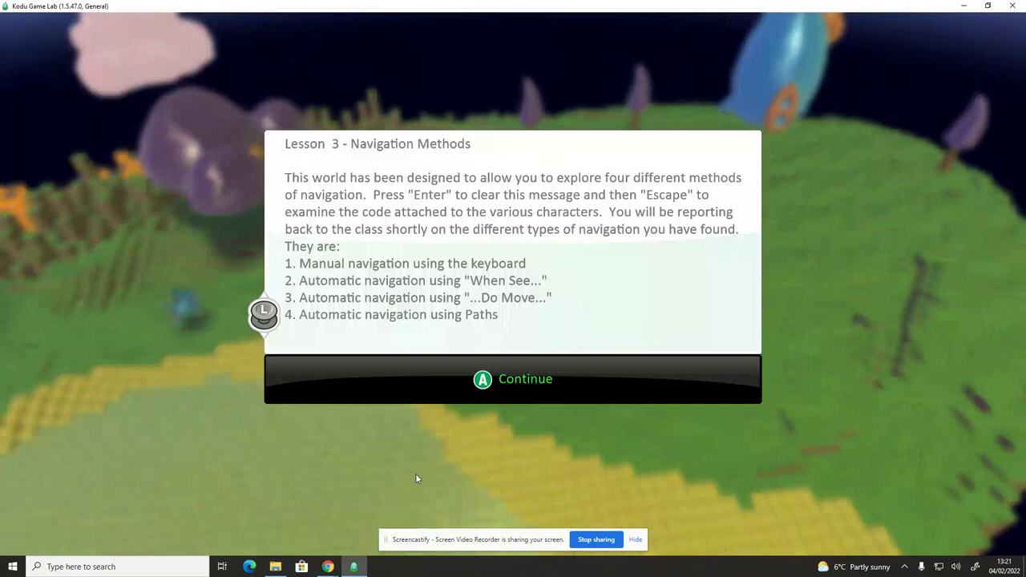
{"action": "left_click", "coordinate": [524, 388]}
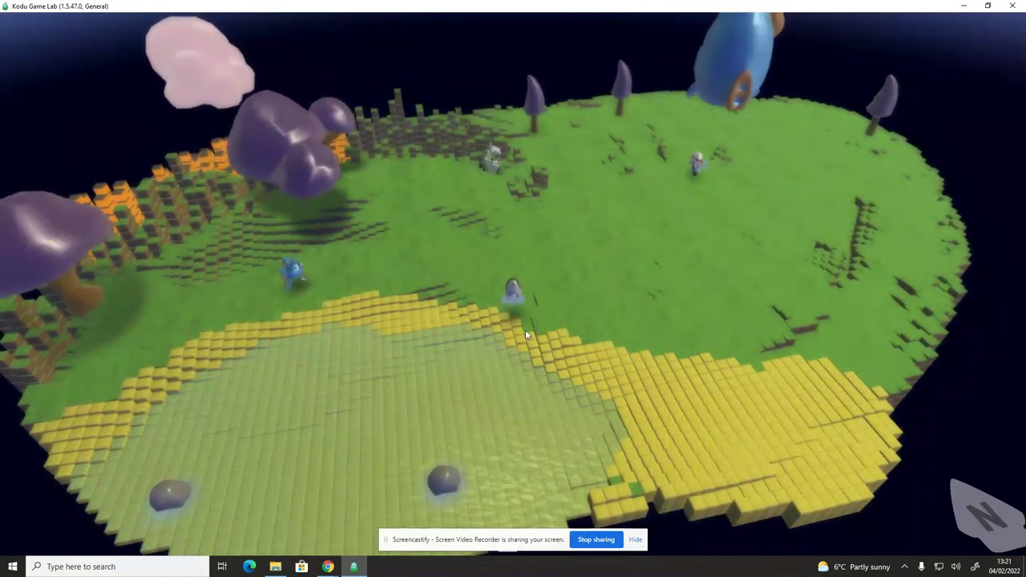
{"action": "key", "text": "Escape"}
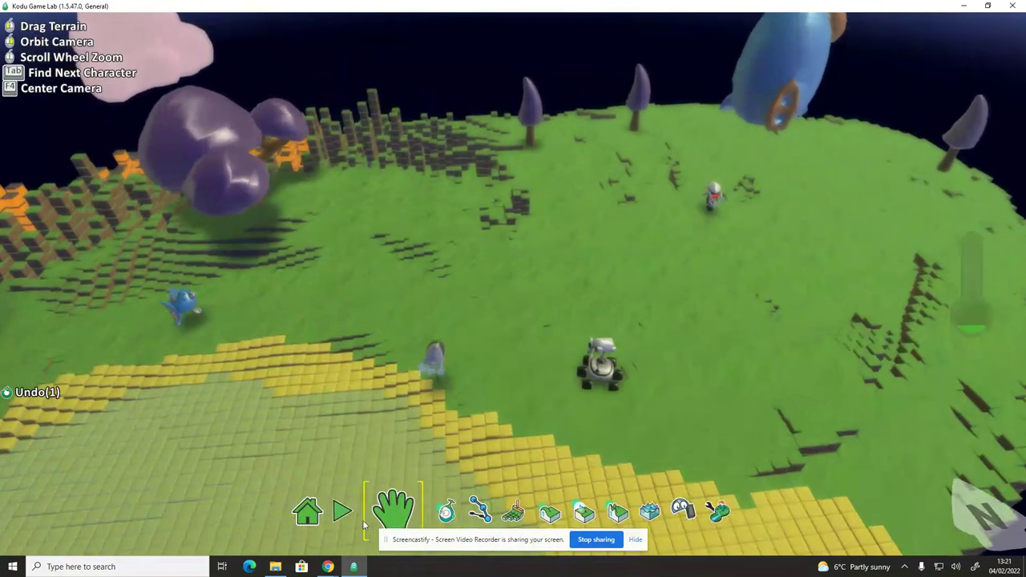
{"action": "left_click", "coordinate": [342, 511]}
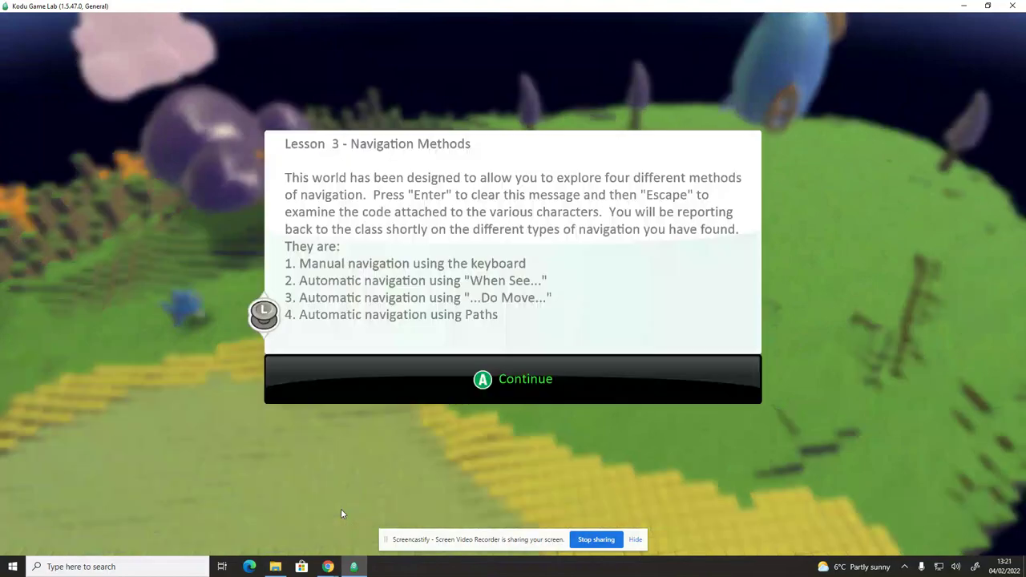
{"action": "left_click", "coordinate": [544, 389]}
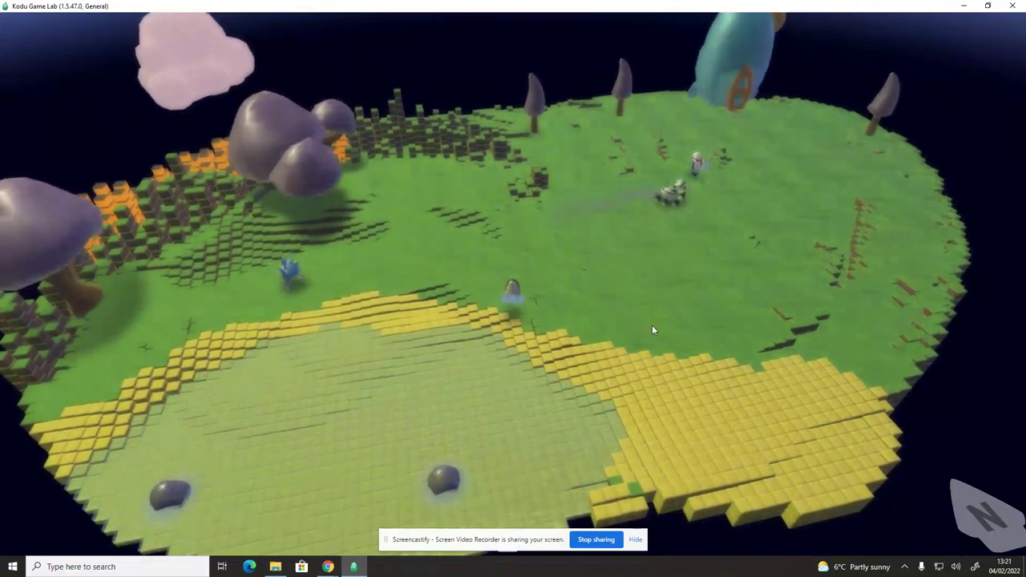
{"action": "key", "text": "Escape"}
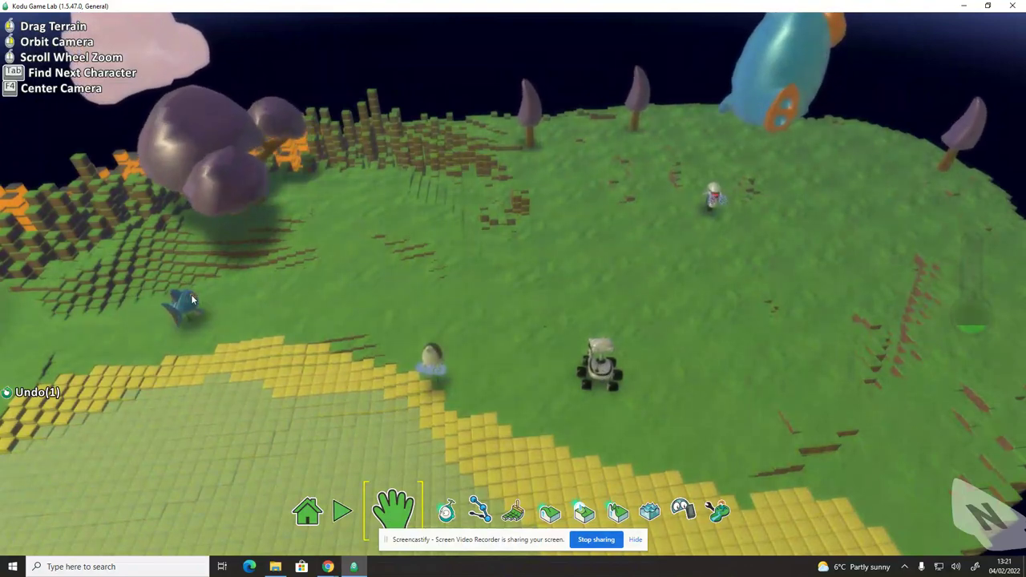
Step: Open the fly fish's program and make rule 1 trigger when it sees Kodu
{"action": "left_click", "coordinate": [431, 509]}
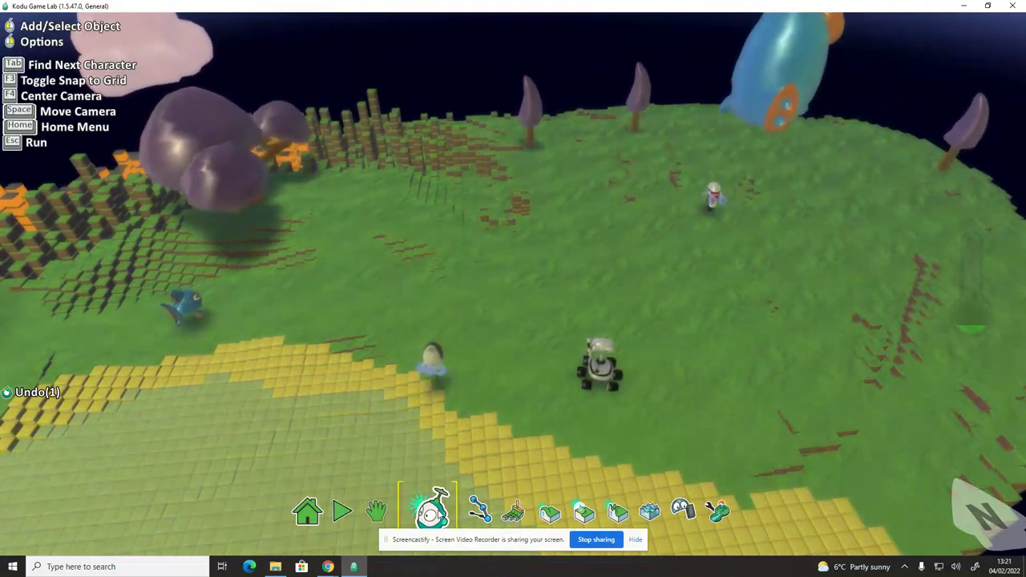
{"action": "right_click", "coordinate": [191, 307]}
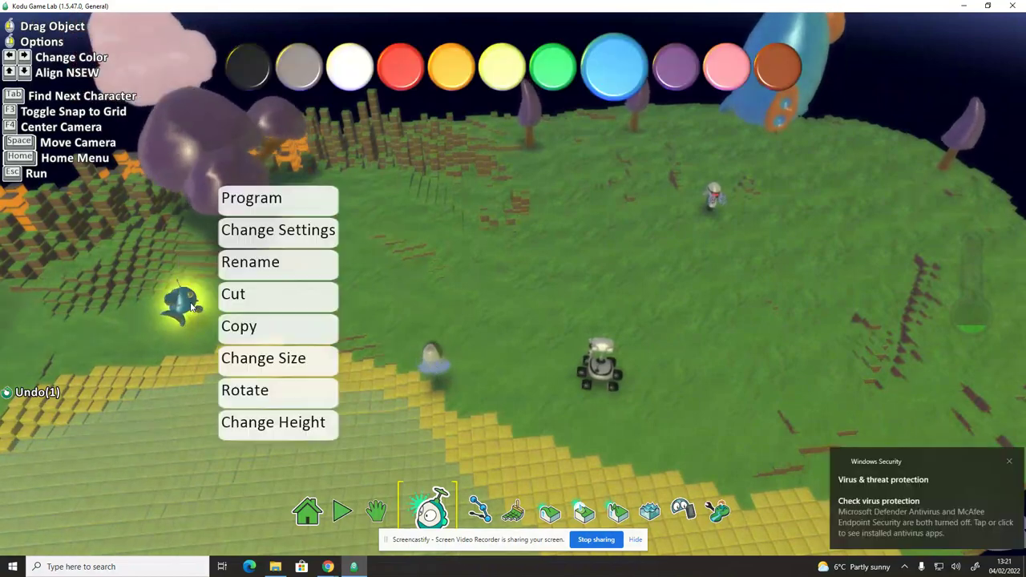
{"action": "left_click", "coordinate": [267, 202]}
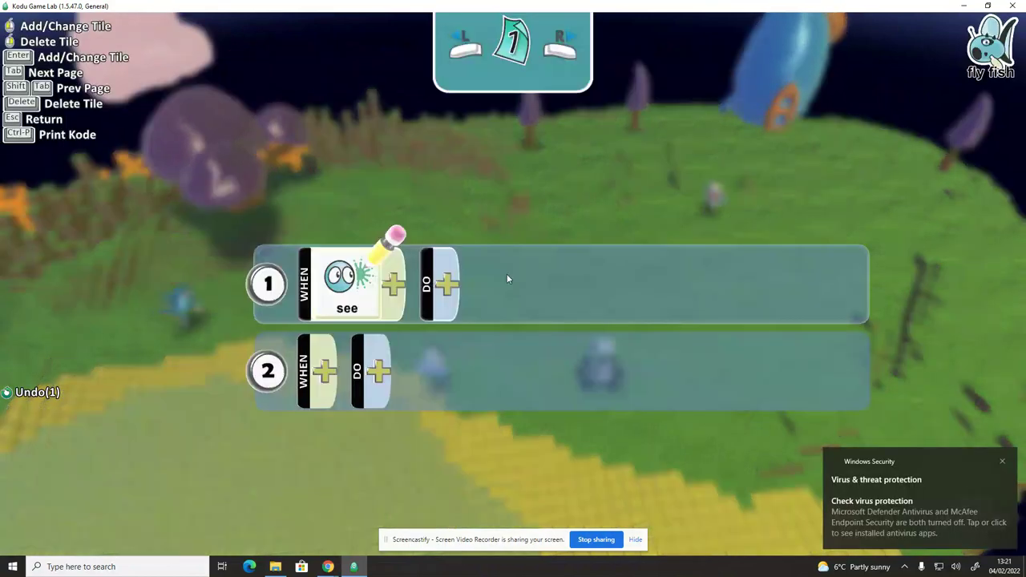
{"action": "left_click", "coordinate": [394, 287]}
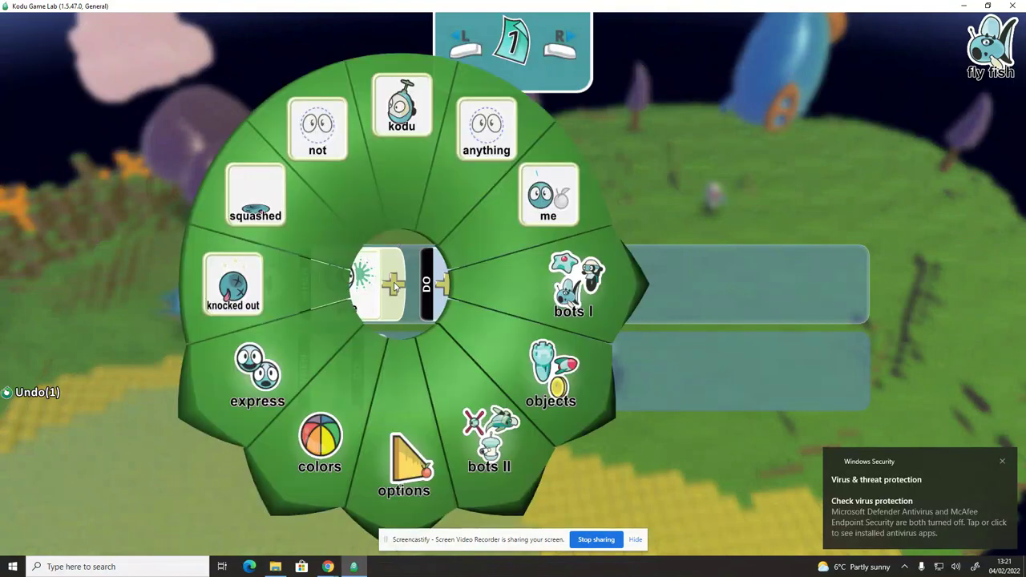
{"action": "left_click", "coordinate": [408, 143]}
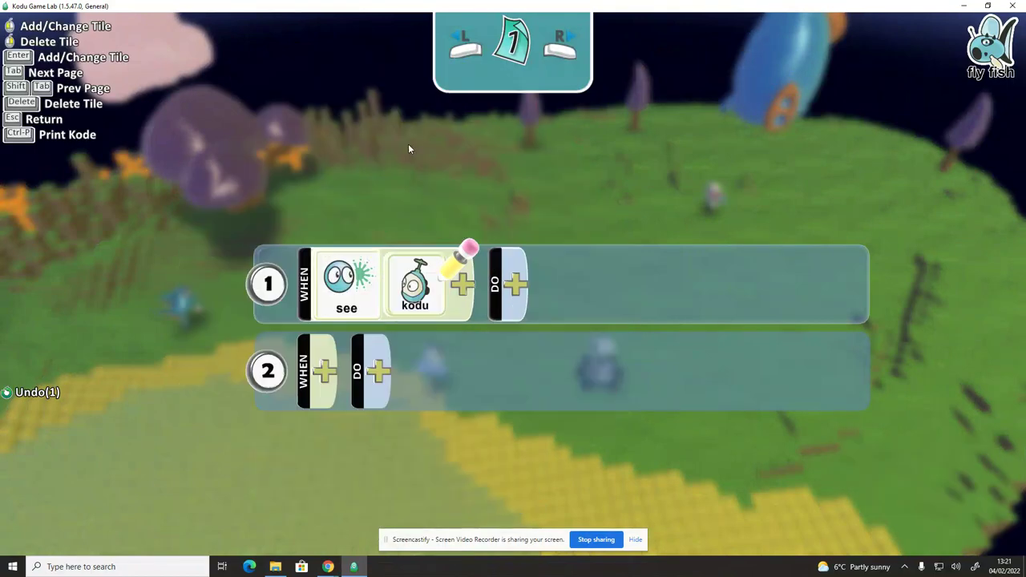
Step: Make rule 1's action move toward slowly slowly slowly, then go back to the world
{"action": "left_click", "coordinate": [513, 283]}
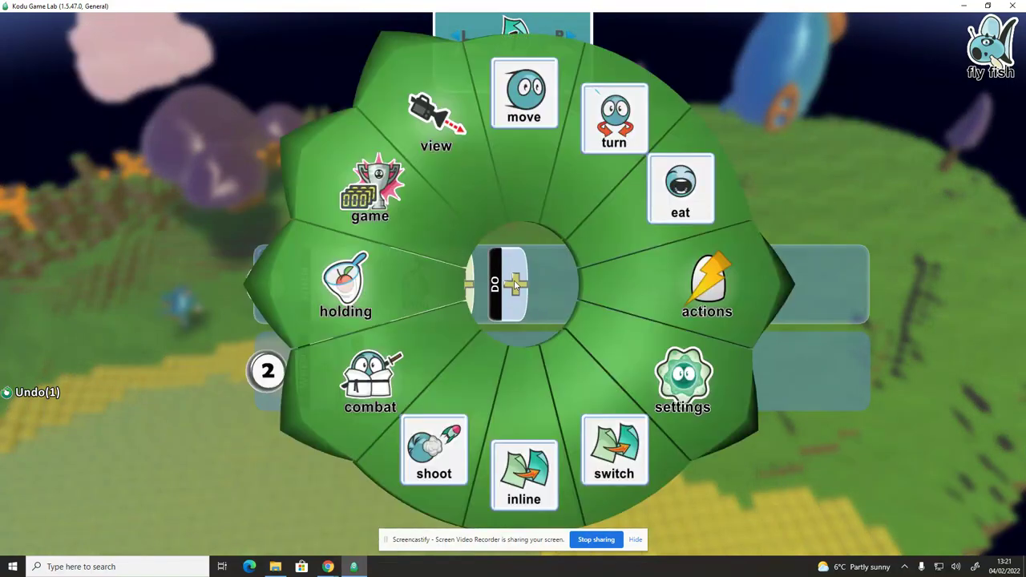
{"action": "left_click", "coordinate": [513, 156]}
{"action": "left_click", "coordinate": [587, 288]}
{"action": "left_click", "coordinate": [599, 228]}
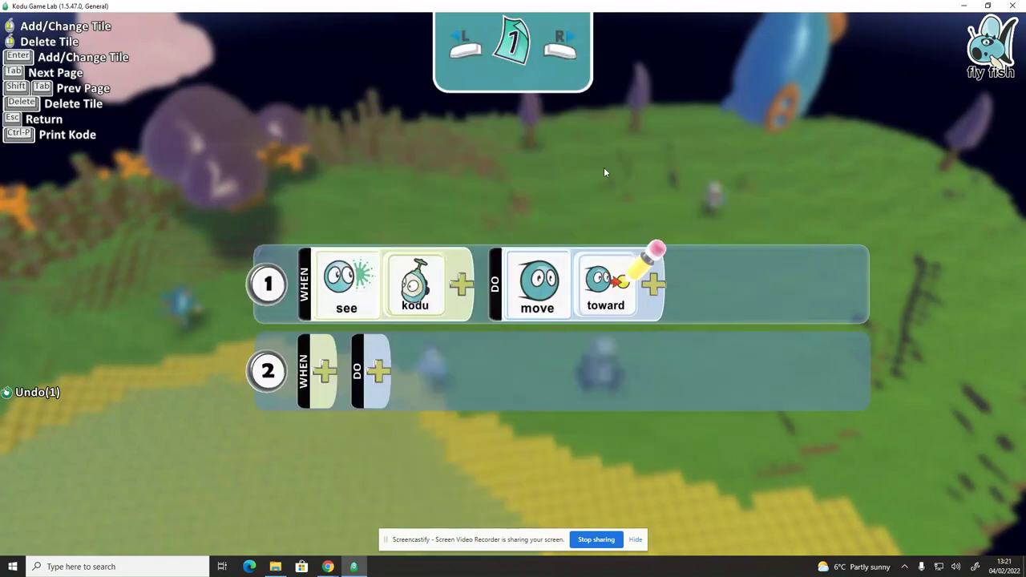
{"action": "left_click", "coordinate": [651, 284]}
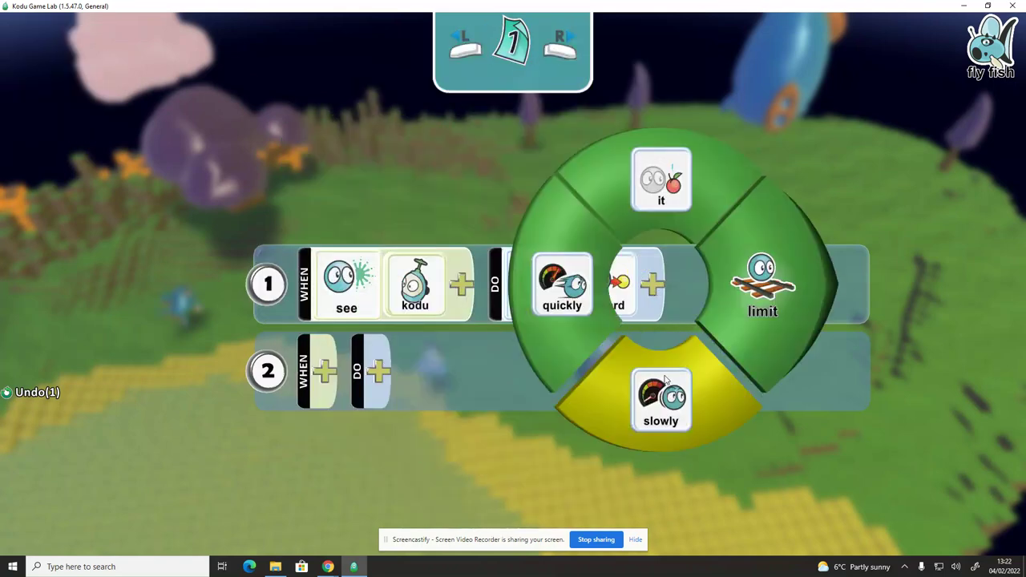
{"action": "left_click", "coordinate": [674, 353]}
{"action": "left_click", "coordinate": [723, 285]}
{"action": "left_click", "coordinate": [719, 346]}
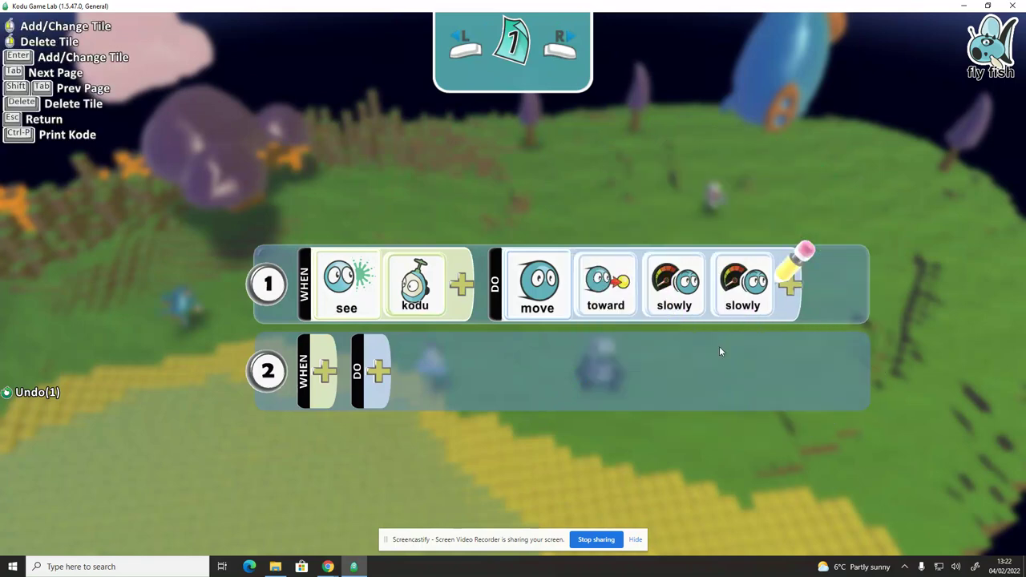
{"action": "left_click", "coordinate": [791, 294]}
{"action": "left_click", "coordinate": [743, 363]}
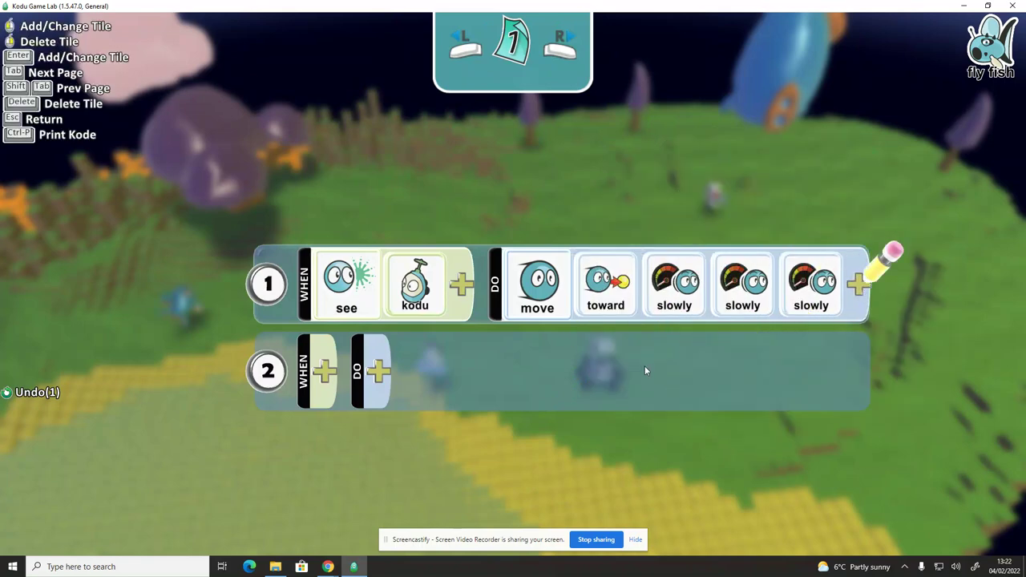
{"action": "key", "text": "Escape"}
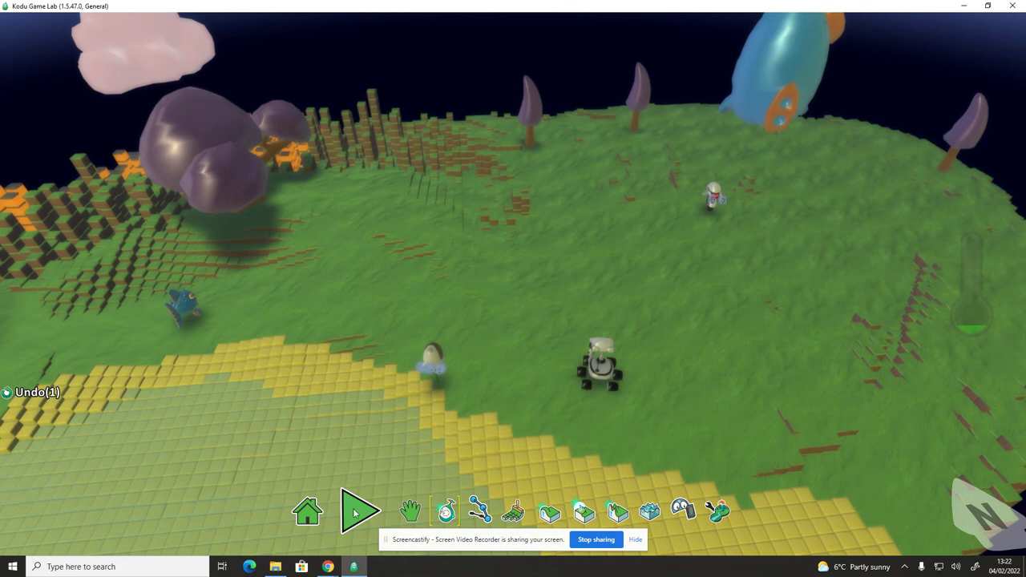
{"action": "left_click", "coordinate": [355, 514]}
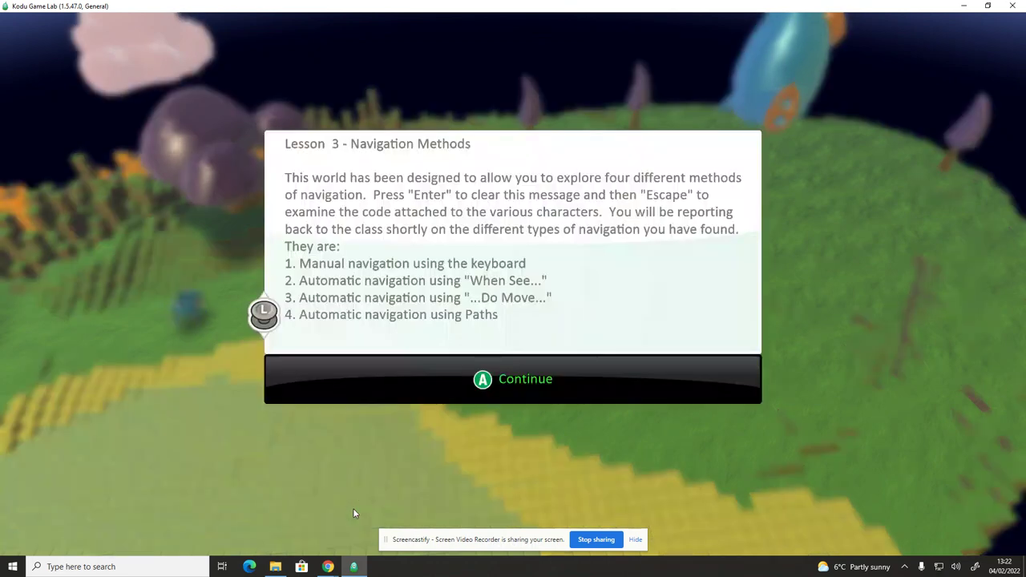
{"action": "left_click", "coordinate": [509, 381]}
{"action": "key", "text": "Up"}
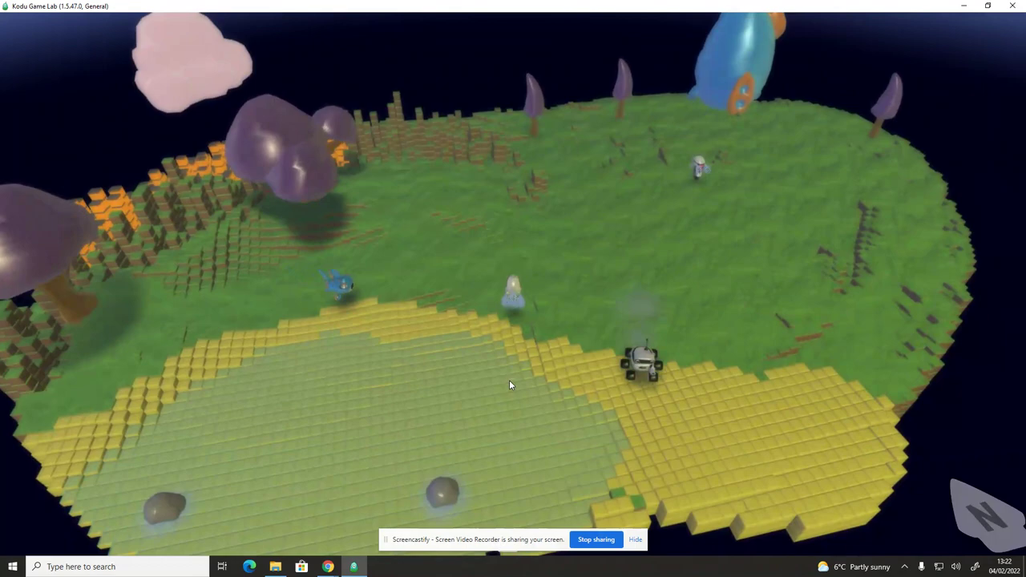
{"action": "key", "text": "Up"}
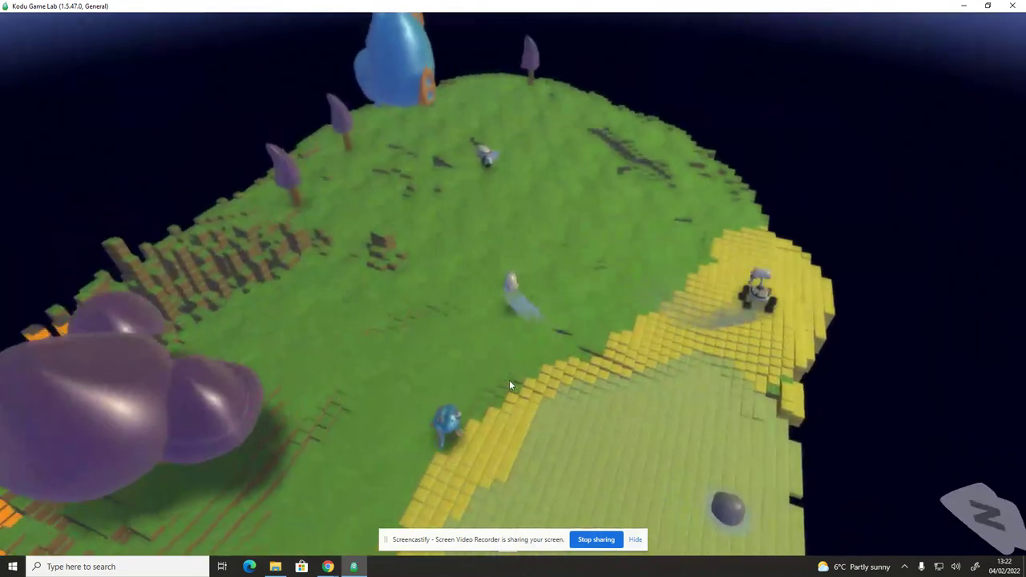
{"action": "key", "text": "Up"}
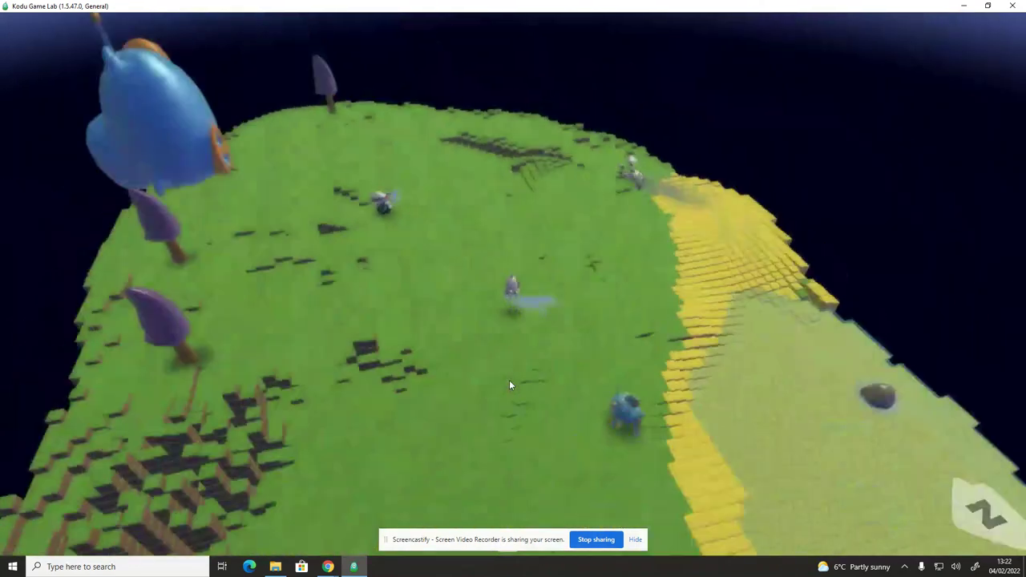
{"action": "key", "text": "Up"}
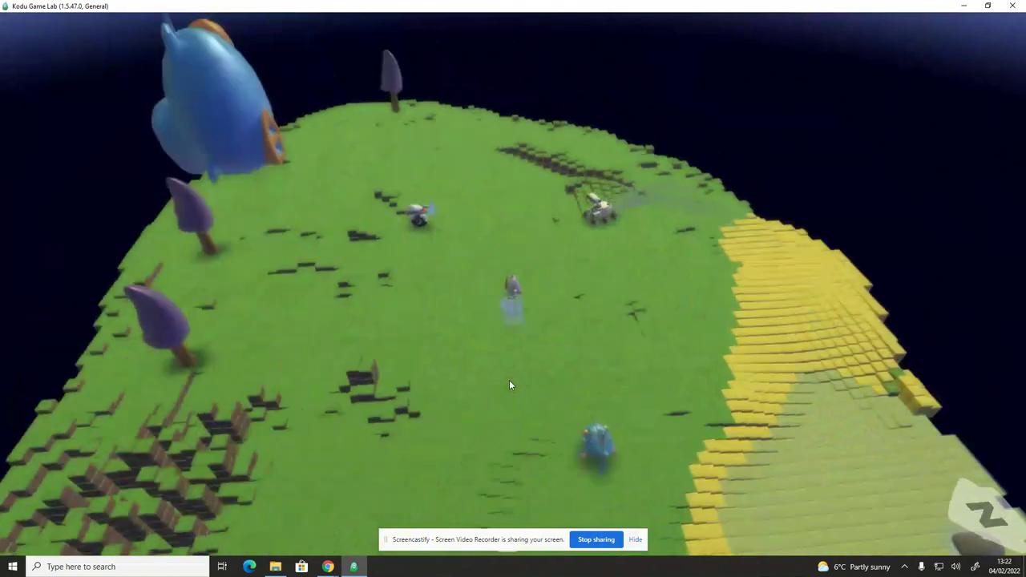
{"action": "key", "text": "Up"}
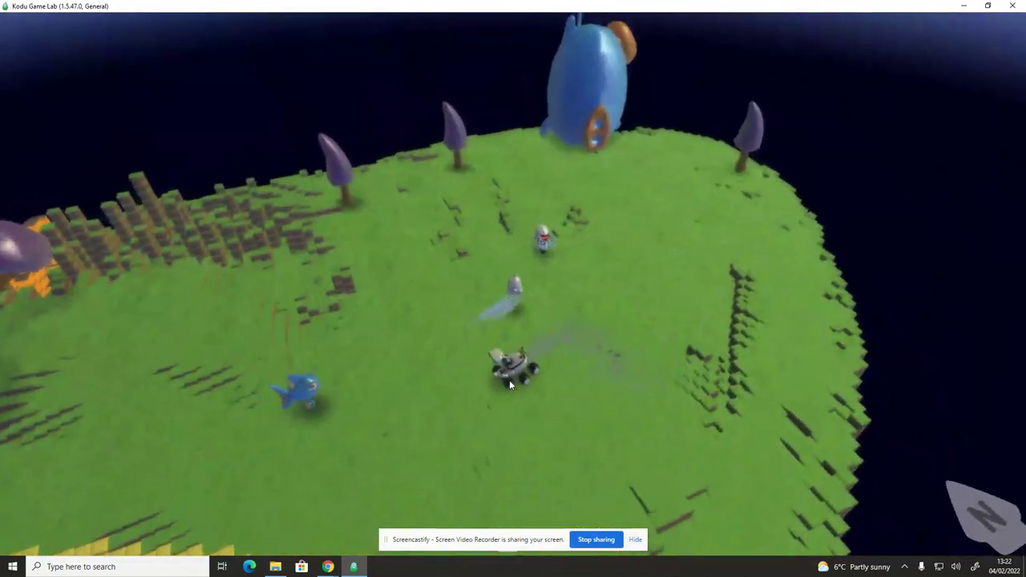
{"action": "key", "text": "Up"}
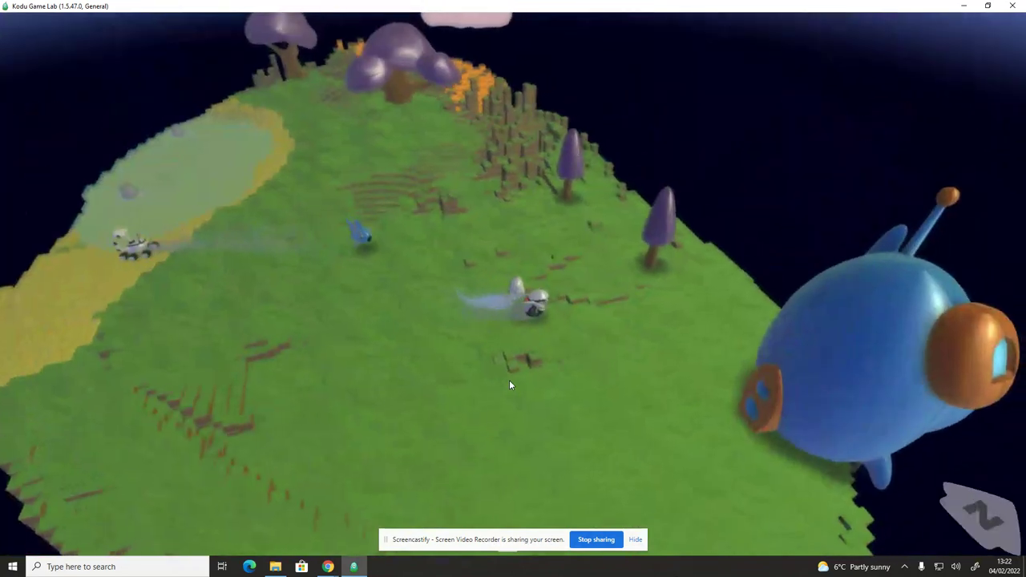
{"action": "key", "text": "Escape"}
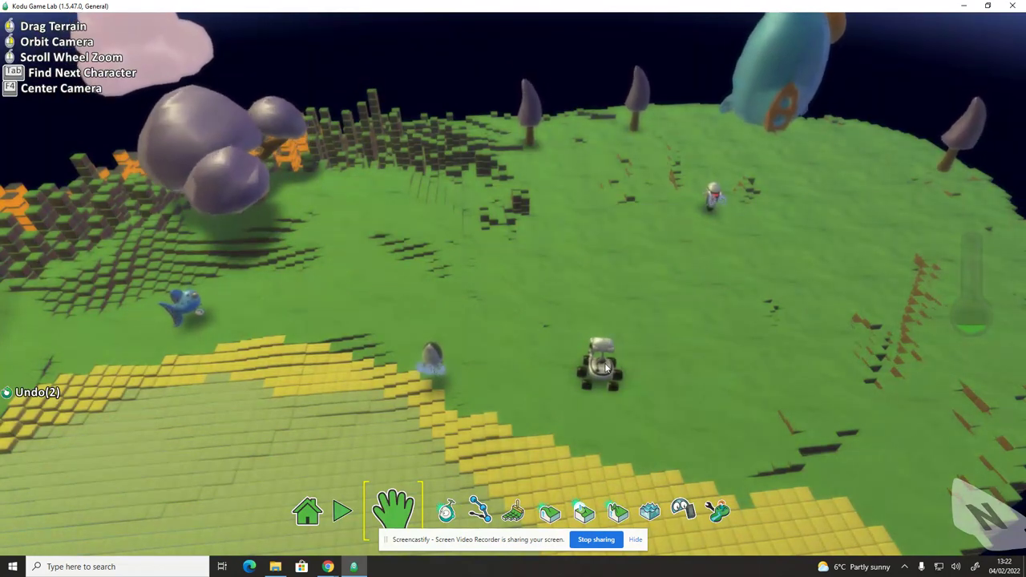
Step: Lay a red path of nine nodes on the upper-right grass, closing the loop on its first node
{"action": "left_click", "coordinate": [431, 512]}
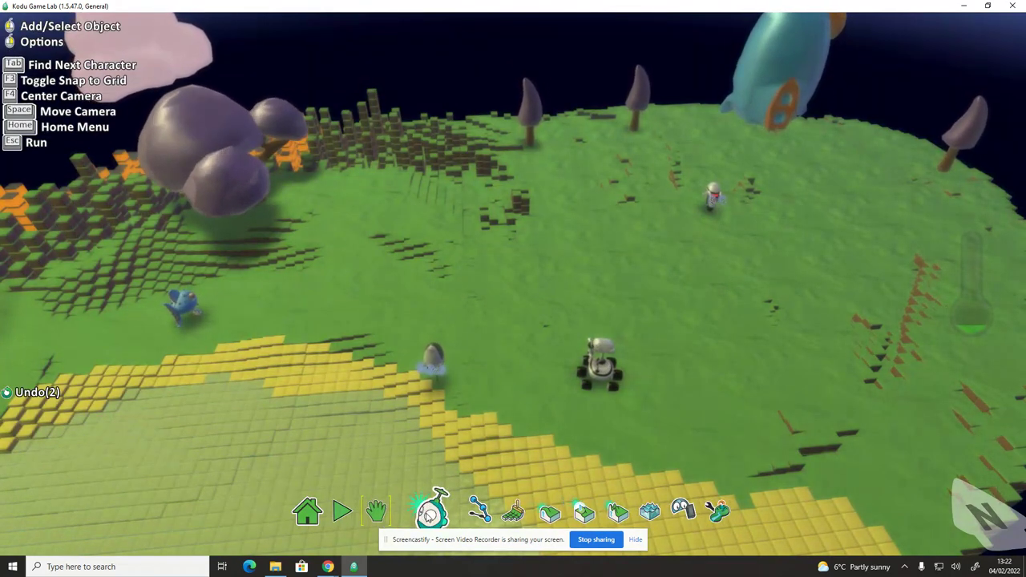
{"action": "left_click", "coordinate": [475, 512]}
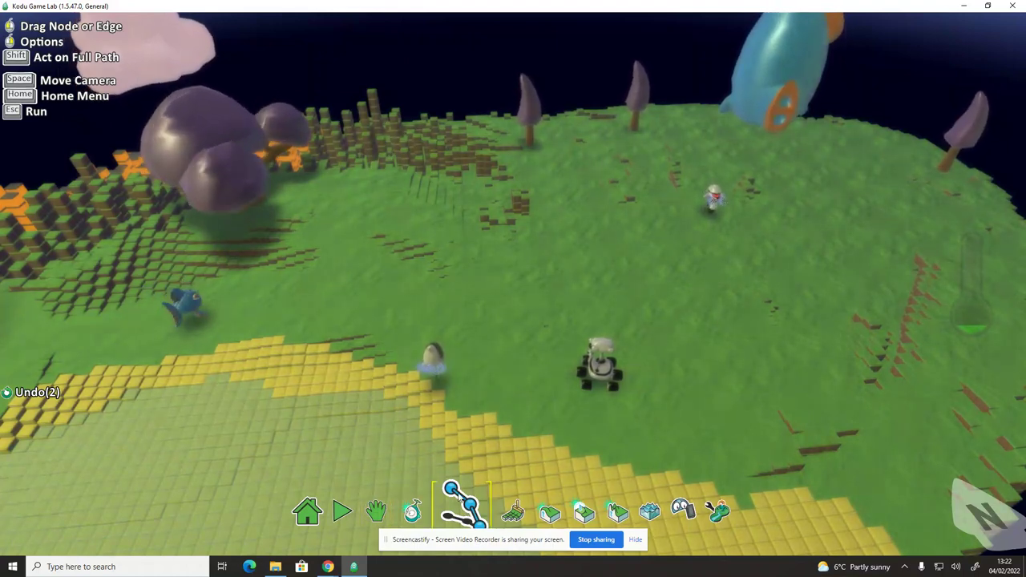
{"action": "left_click", "coordinate": [725, 304]}
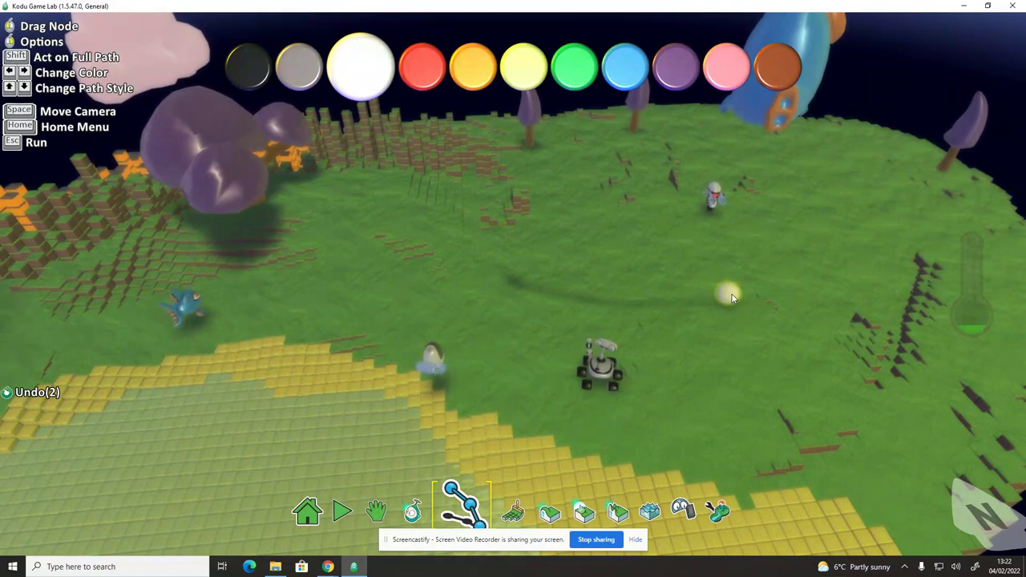
{"action": "key", "text": "Right"}
{"action": "key", "text": "Right"}
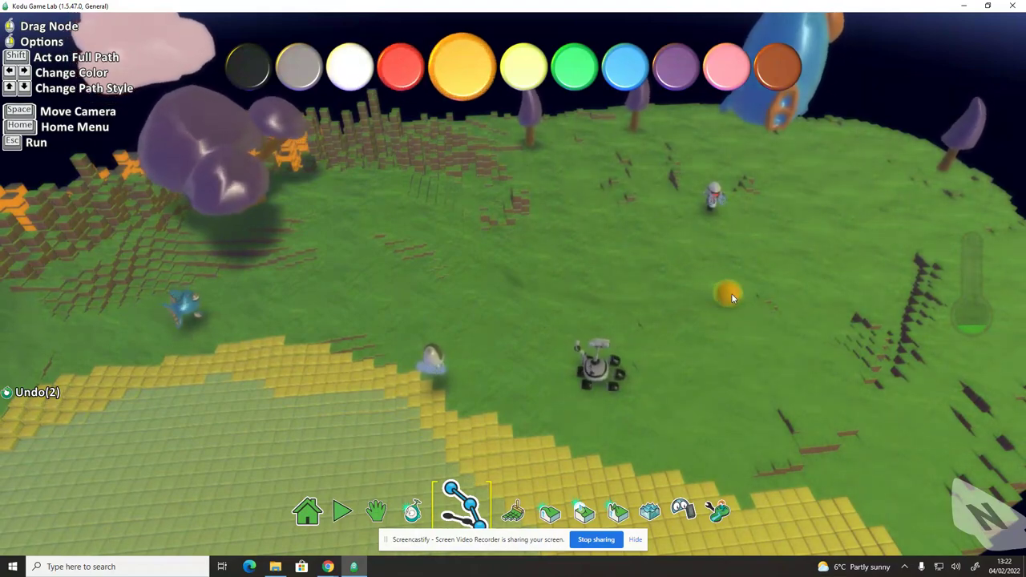
{"action": "key", "text": "Right"}
{"action": "key", "text": "Right"}
{"action": "key", "text": "Left"}
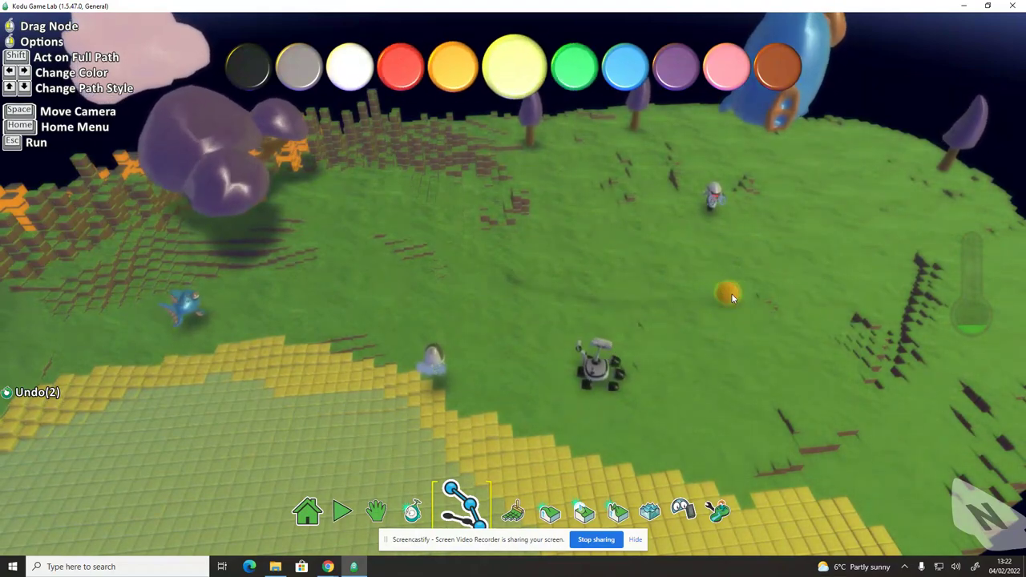
{"action": "key", "text": "Left"}
{"action": "key", "text": "Left"}
{"action": "mouse_move", "coordinate": [731, 294]}
{"action": "left_mouse_down"}
{"action": "mouse_move", "coordinate": [834, 281]}
{"action": "mouse_move", "coordinate": [865, 261]}
{"action": "mouse_move", "coordinate": [856, 189]}
{"action": "mouse_move", "coordinate": [750, 151]}
{"action": "mouse_move", "coordinate": [631, 155]}
{"action": "mouse_move", "coordinate": [572, 232]}
{"action": "mouse_move", "coordinate": [499, 273]}
{"action": "mouse_move", "coordinate": [497, 286]}
{"action": "mouse_move", "coordinate": [504, 319]}
{"action": "mouse_move", "coordinate": [725, 301]}
{"action": "left_mouse_up"}
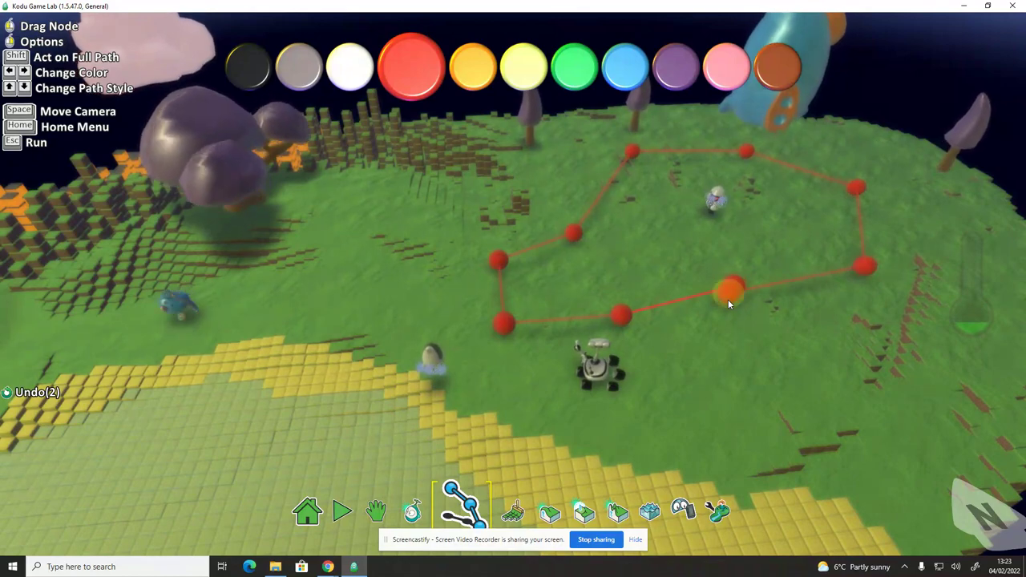
{"action": "left_click_drag", "start_coordinate": [727, 299], "coordinate": [728, 299]}
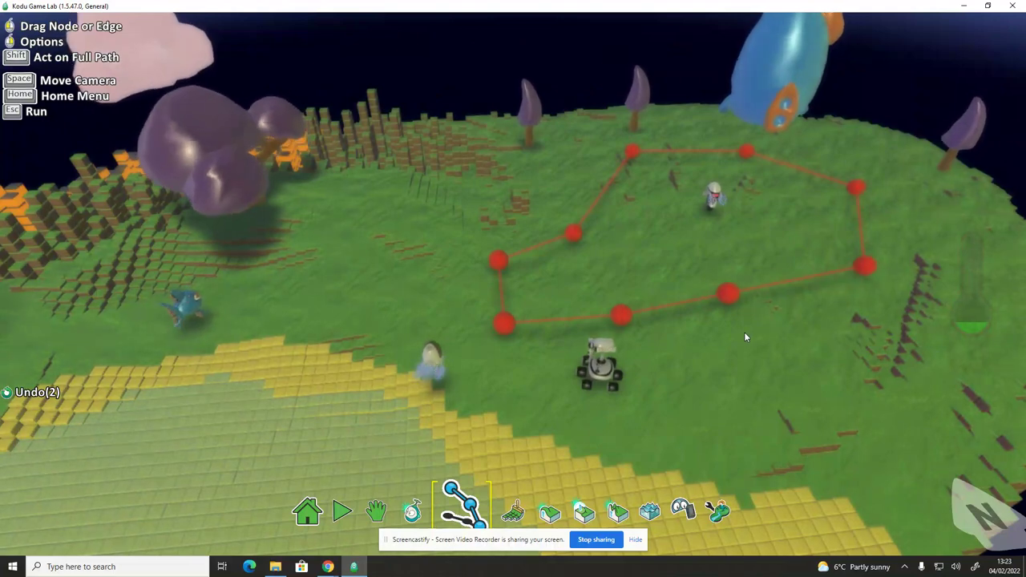
Step: Give the cycle's rule 1 the action move on path along the red path, then go back to the world
{"action": "left_click", "coordinate": [412, 511]}
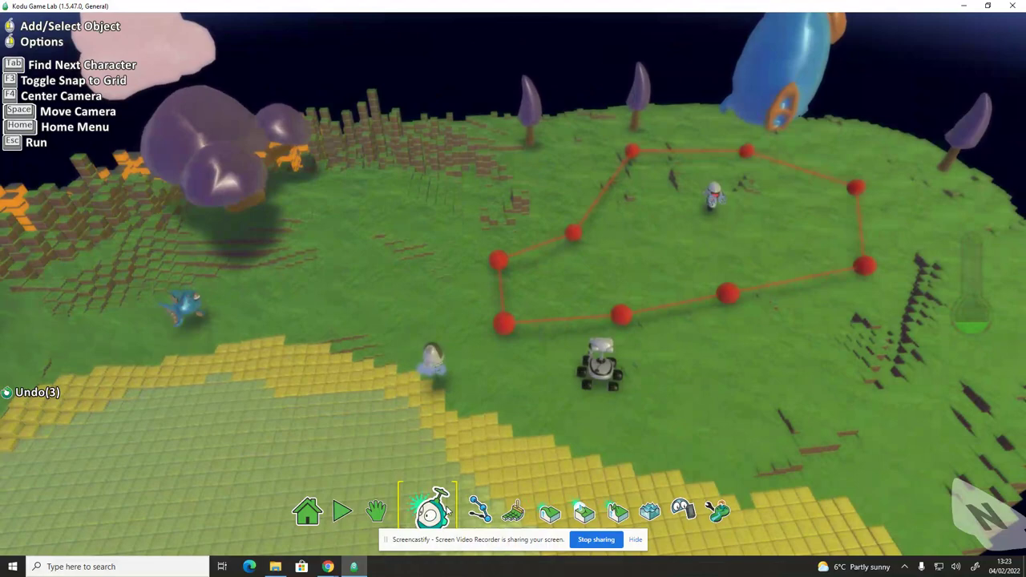
{"action": "right_click", "coordinate": [713, 194]}
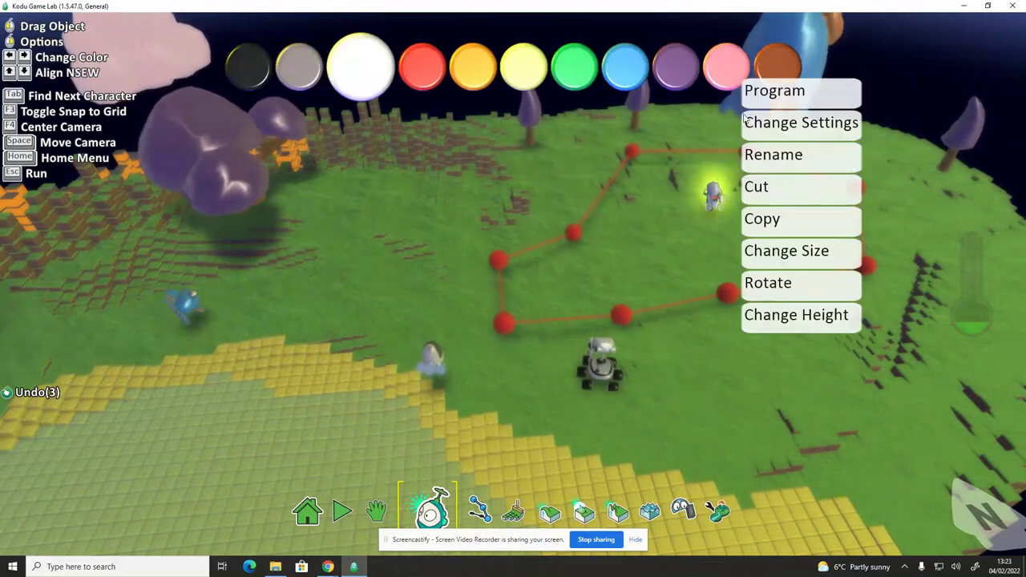
{"action": "left_click", "coordinate": [774, 97]}
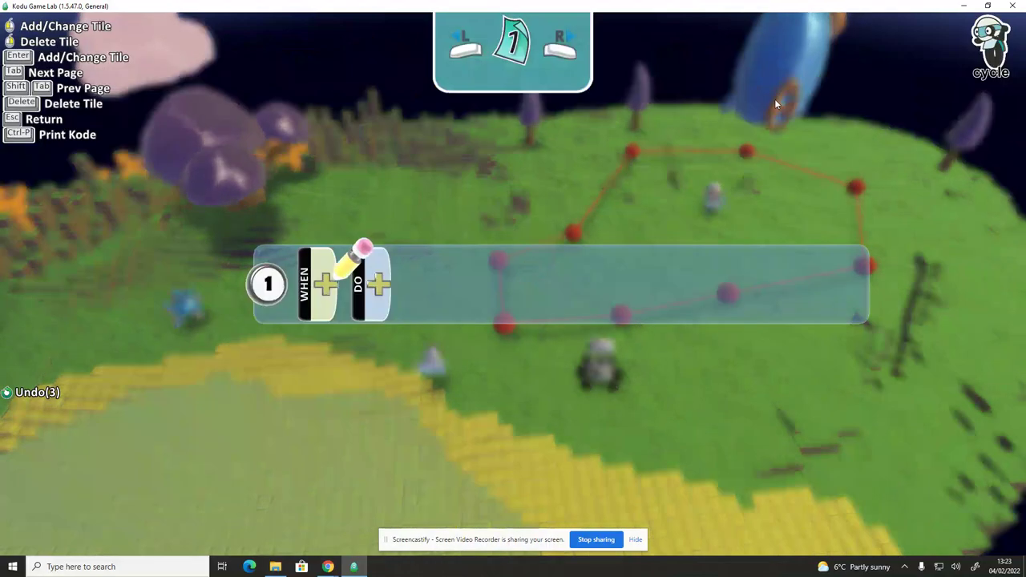
{"action": "left_click", "coordinate": [378, 285]}
{"action": "left_click", "coordinate": [388, 94]}
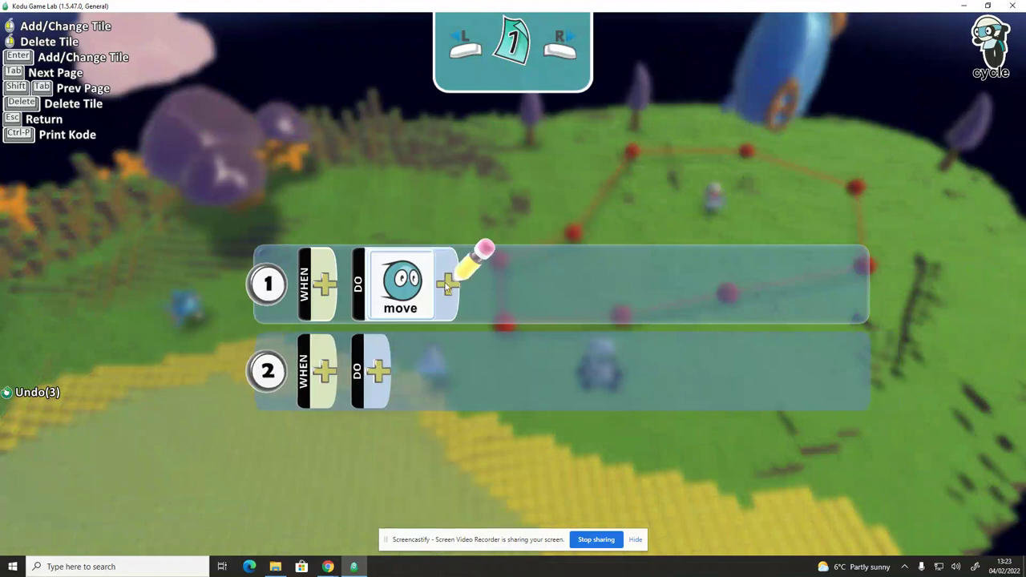
{"action": "left_click", "coordinate": [449, 287]}
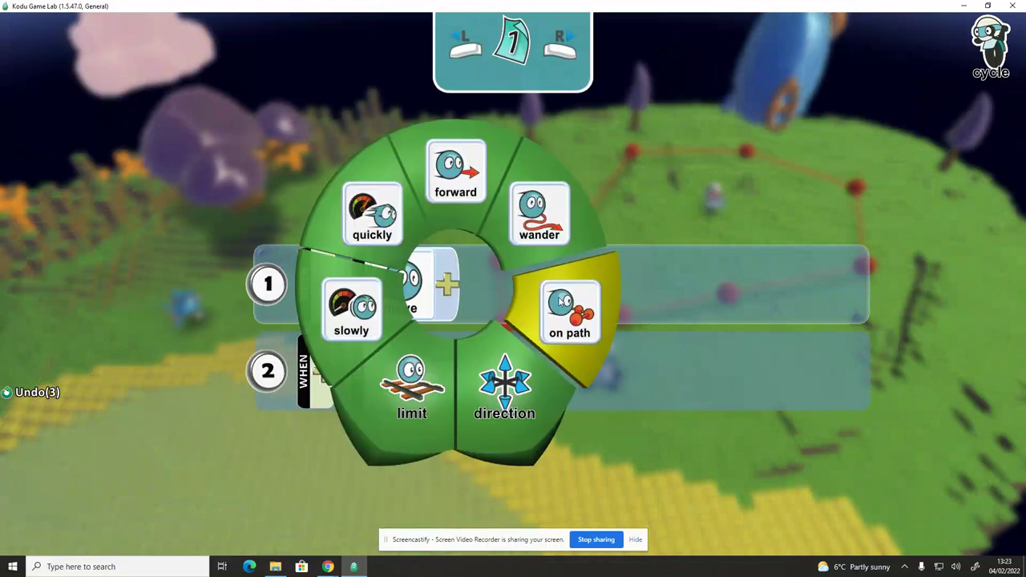
{"action": "left_click", "coordinate": [559, 301]}
{"action": "left_click", "coordinate": [521, 287]}
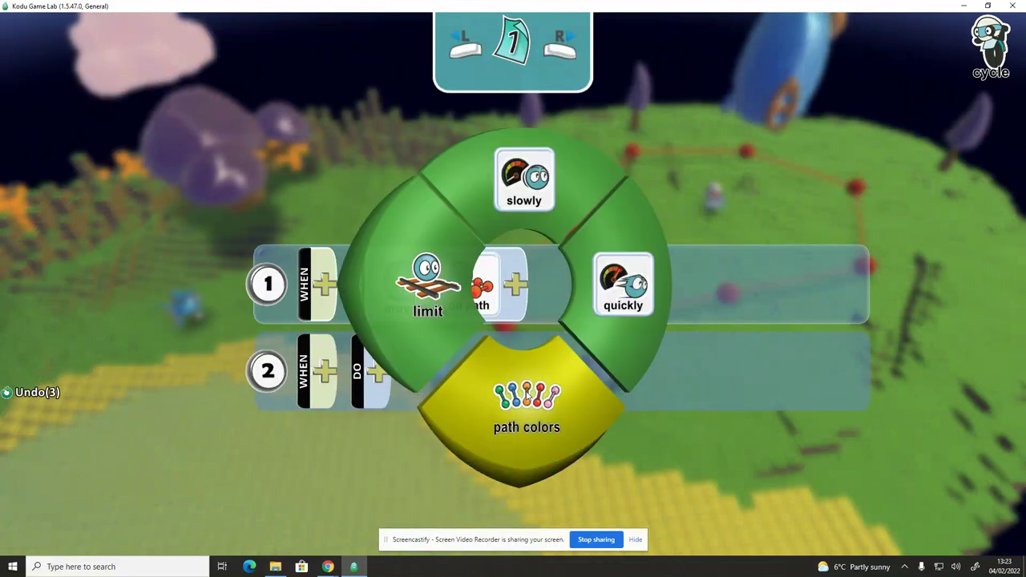
{"action": "left_click", "coordinate": [527, 400]}
{"action": "left_click", "coordinate": [649, 327]}
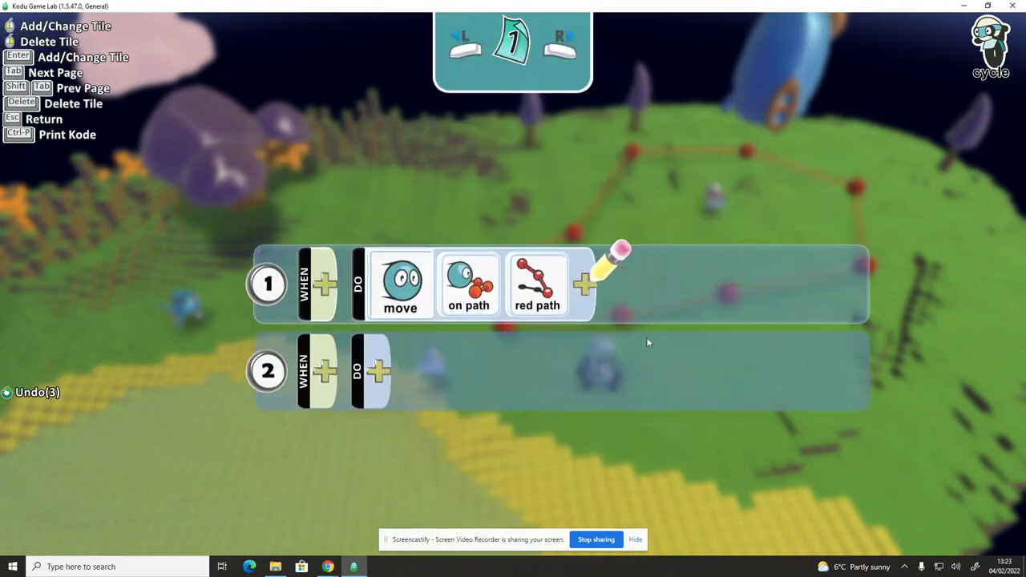
{"action": "mouse_move", "coordinate": [647, 343]}
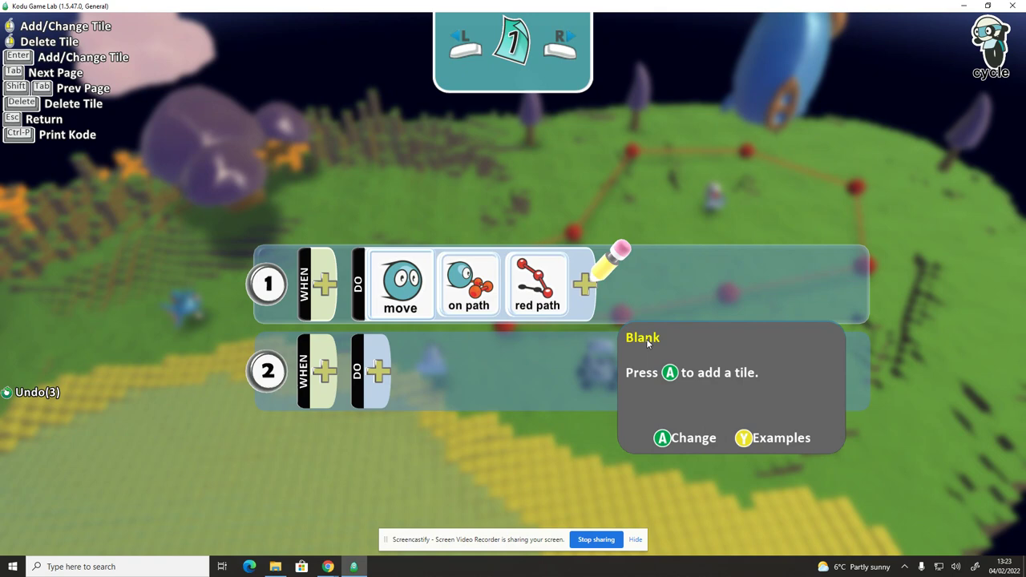
{"action": "key", "text": "Escape"}
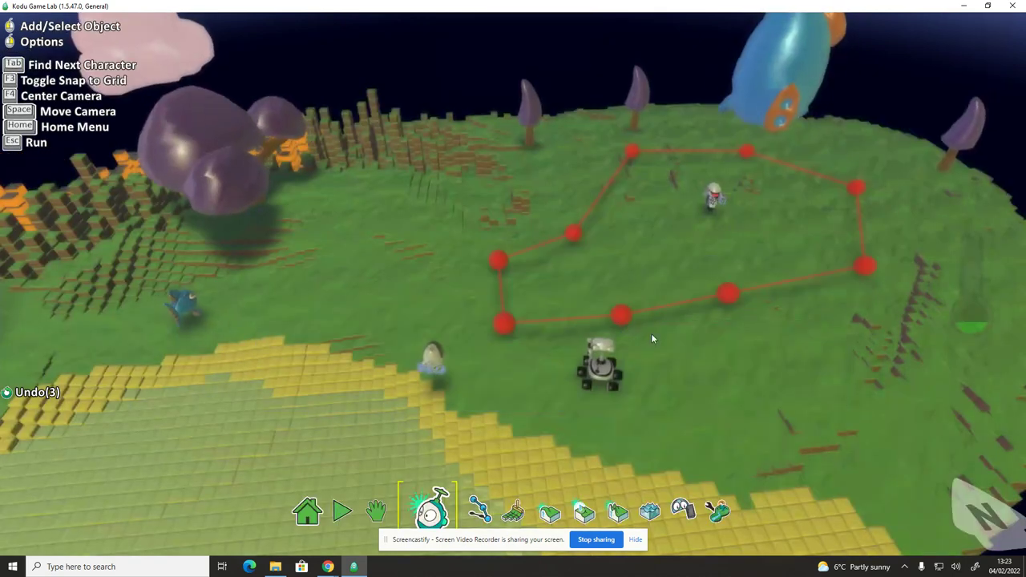
{"action": "mouse_move", "coordinate": [710, 205]}
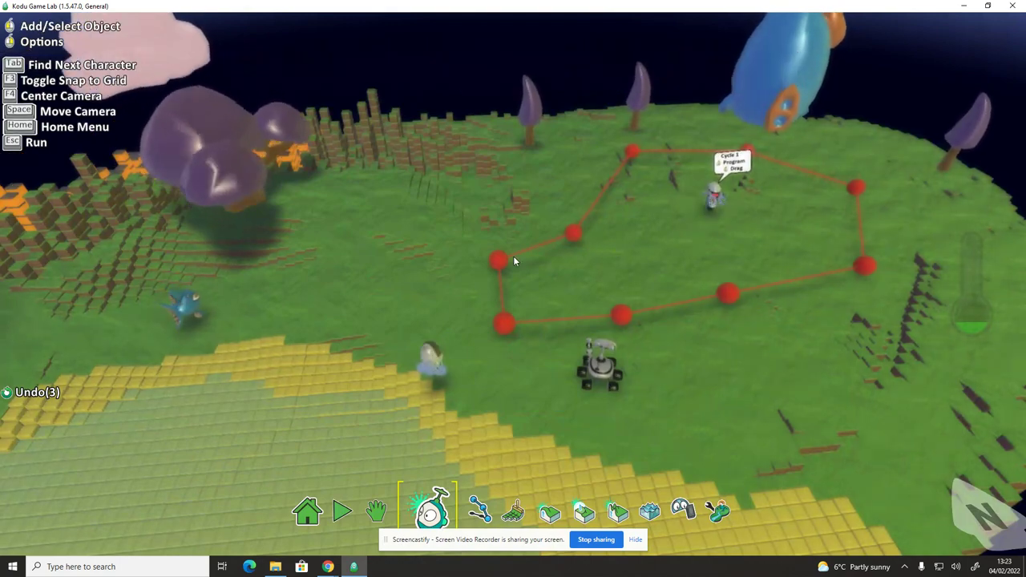
{"action": "mouse_move", "coordinate": [434, 363]}
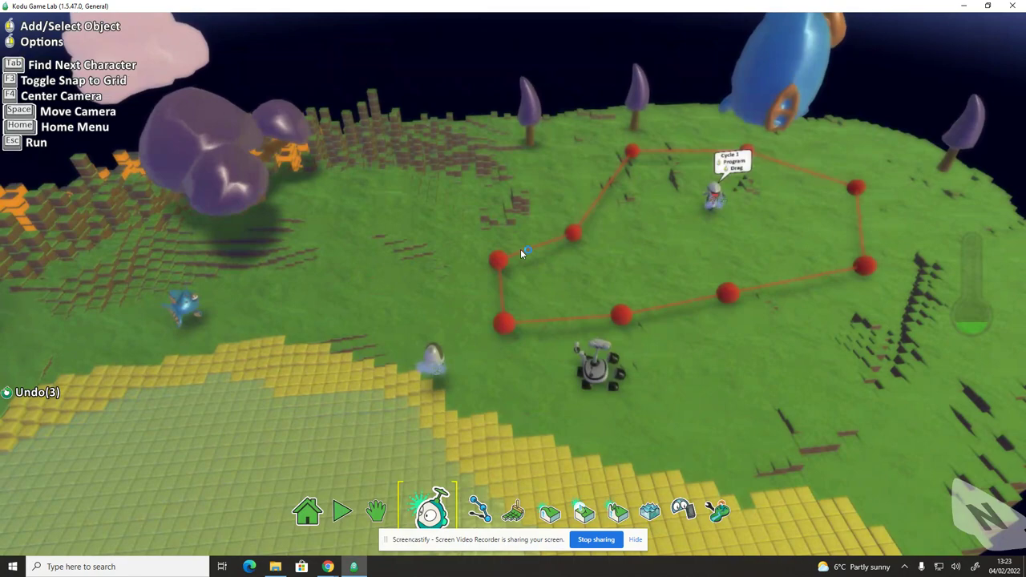
{"action": "left_click", "coordinate": [343, 513]}
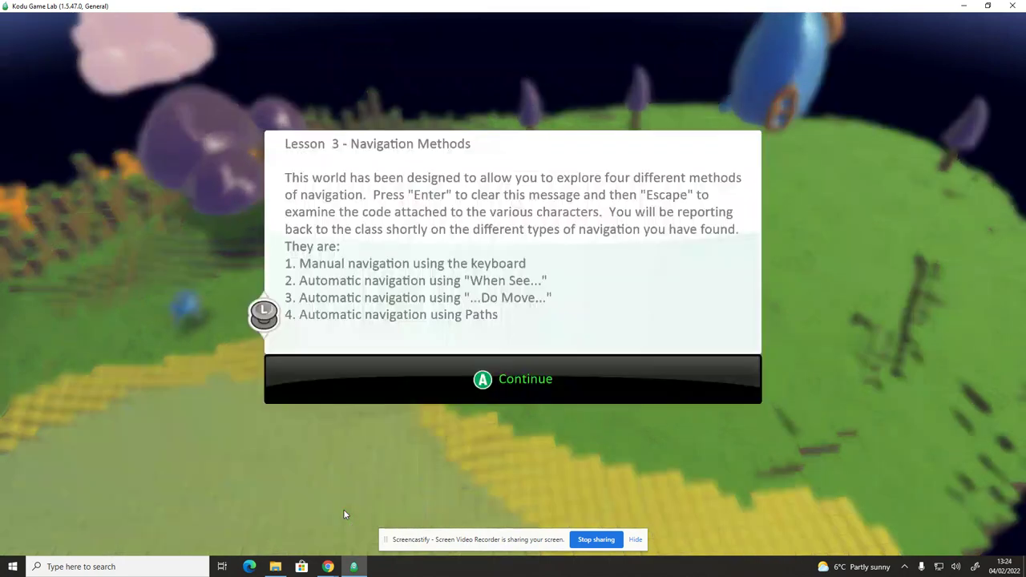
{"action": "left_click", "coordinate": [513, 382]}
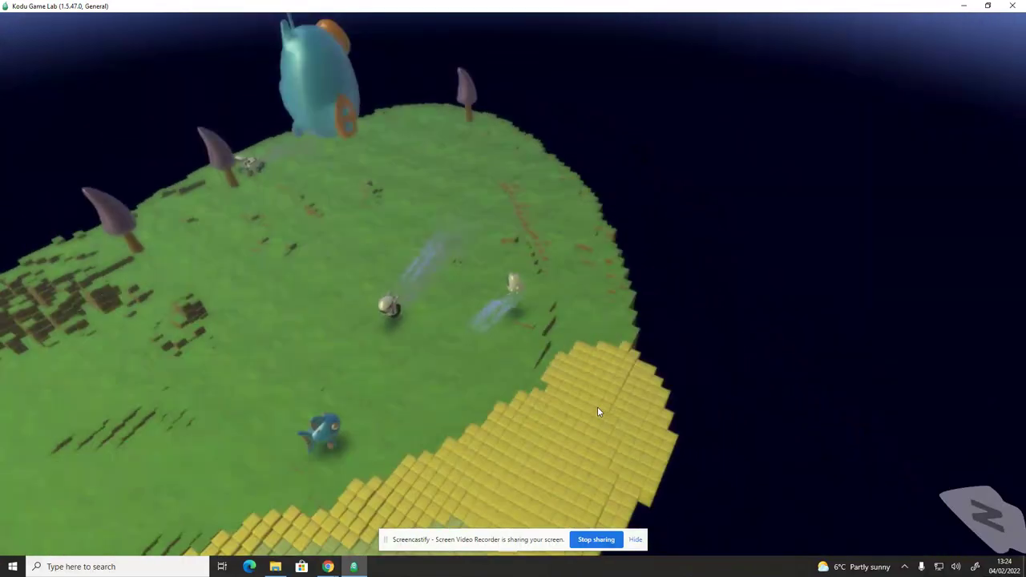
{"action": "key", "text": "Escape"}
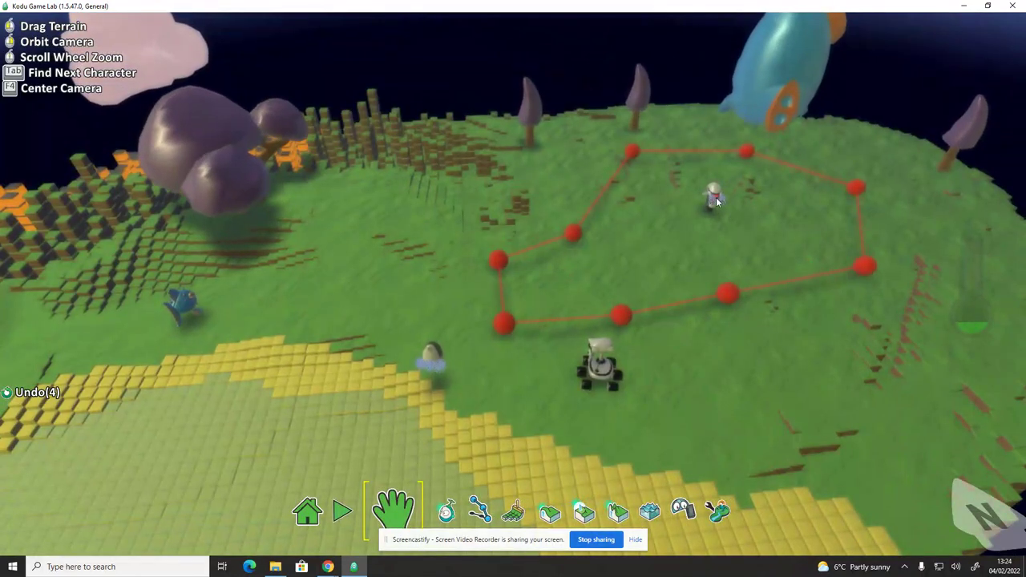
Step: Open the cycle's program and give rule 2 the condition see Kodu
{"action": "left_click", "coordinate": [445, 507]}
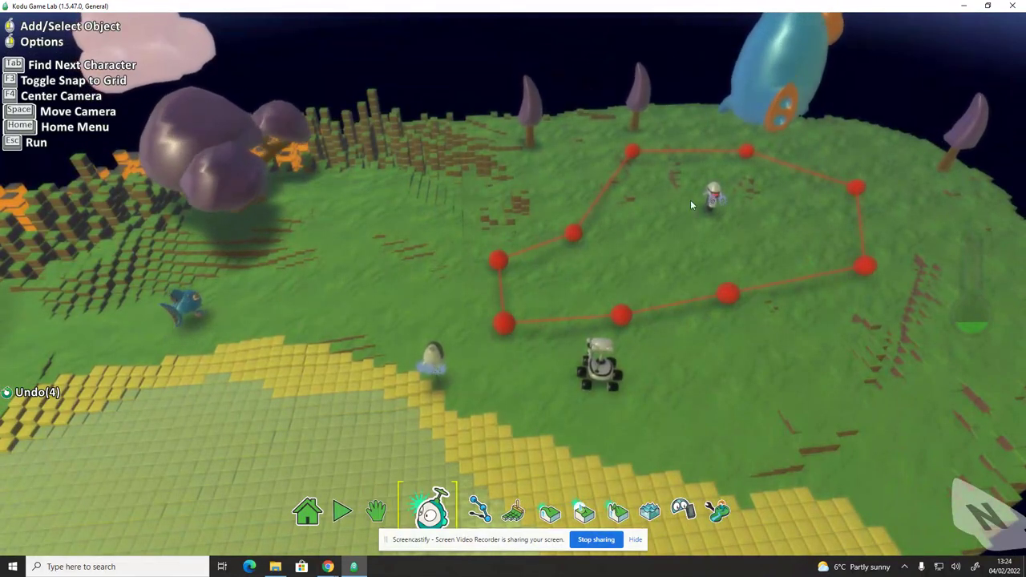
{"action": "right_click", "coordinate": [713, 194]}
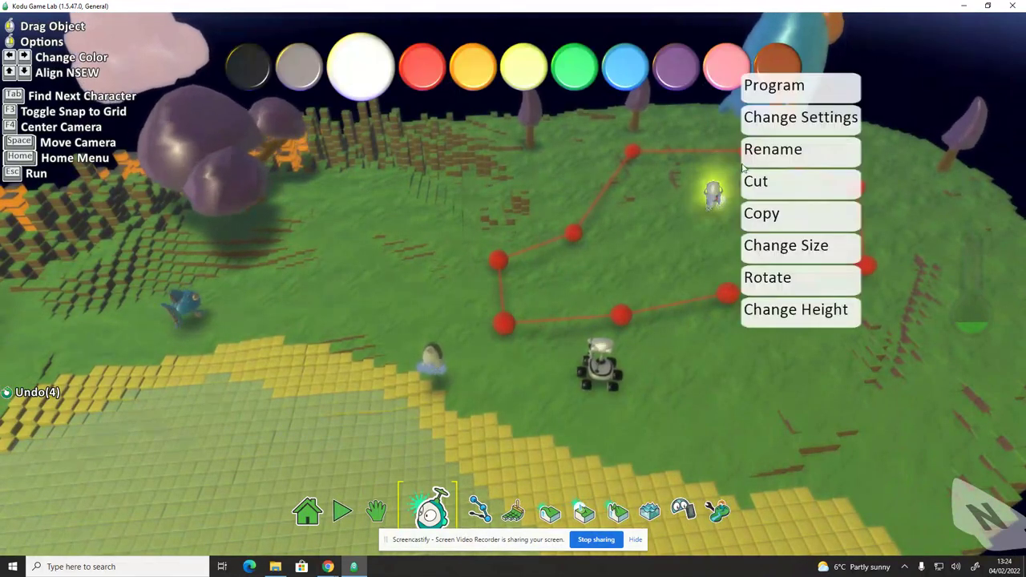
{"action": "left_click", "coordinate": [786, 88]}
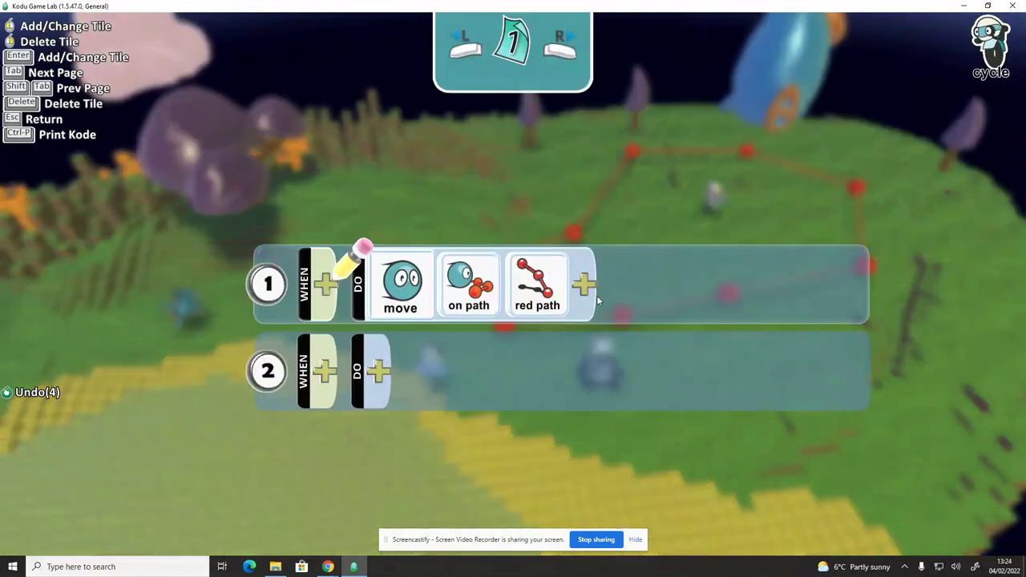
{"action": "left_click", "coordinate": [337, 374]}
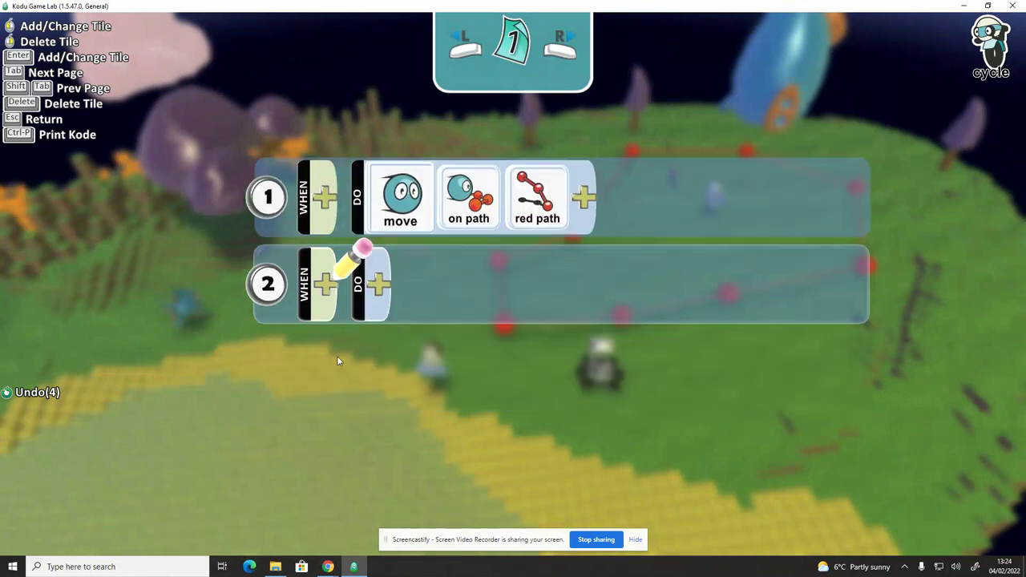
{"action": "left_click", "coordinate": [325, 287]}
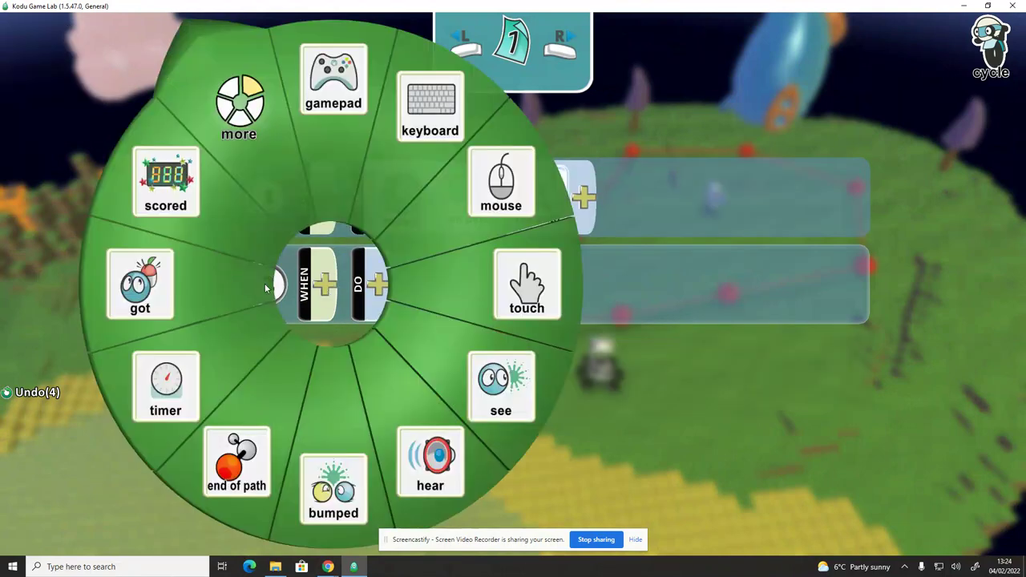
{"action": "left_click", "coordinate": [505, 382]}
{"action": "left_click", "coordinate": [398, 293]}
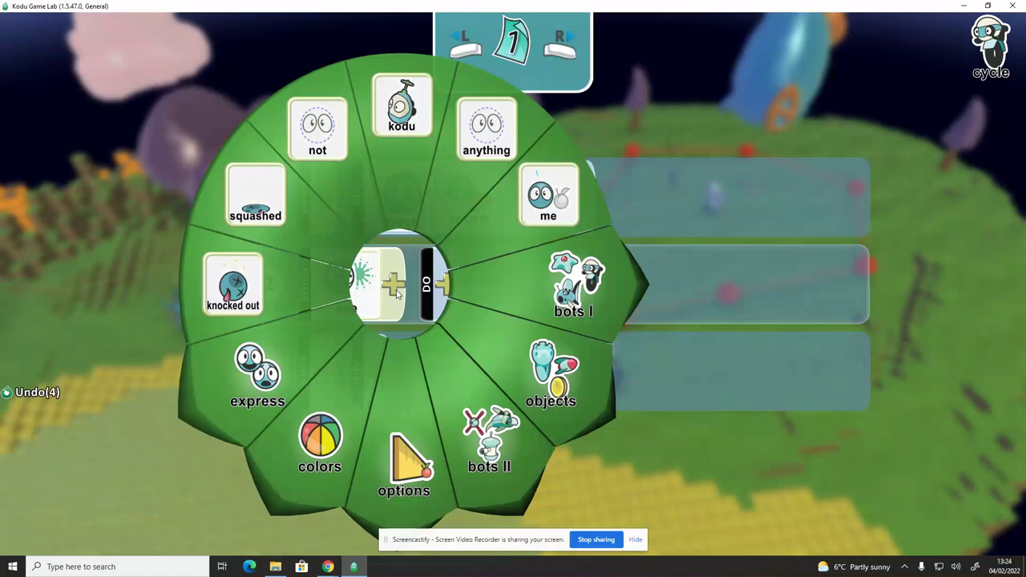
{"action": "left_click", "coordinate": [404, 155]}
Step: Set rule 2's action to move toward, then go back to the world
{"action": "left_click", "coordinate": [516, 290]}
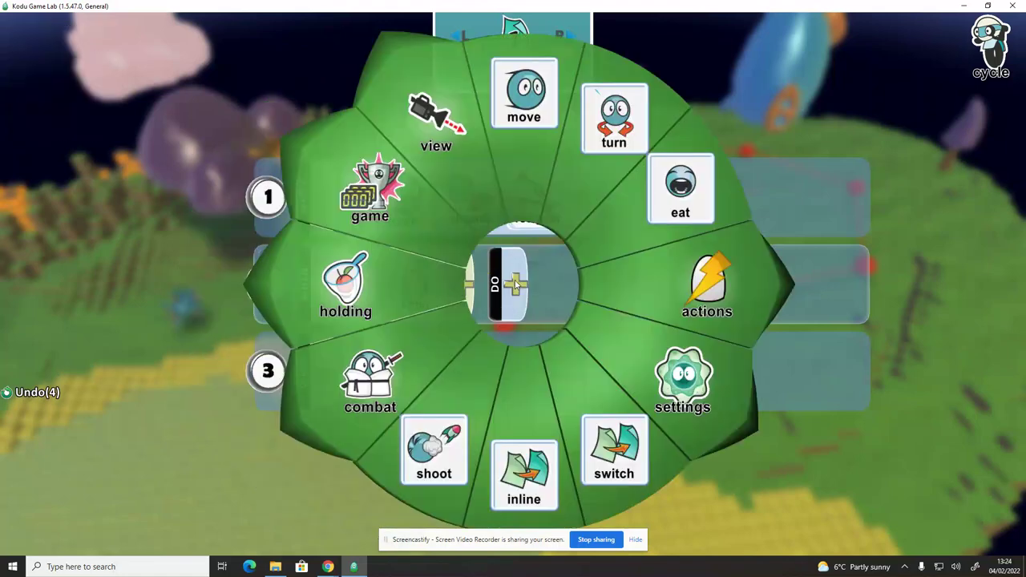
{"action": "left_click", "coordinate": [522, 101]}
{"action": "left_click", "coordinate": [589, 281]}
{"action": "left_click", "coordinate": [600, 152]}
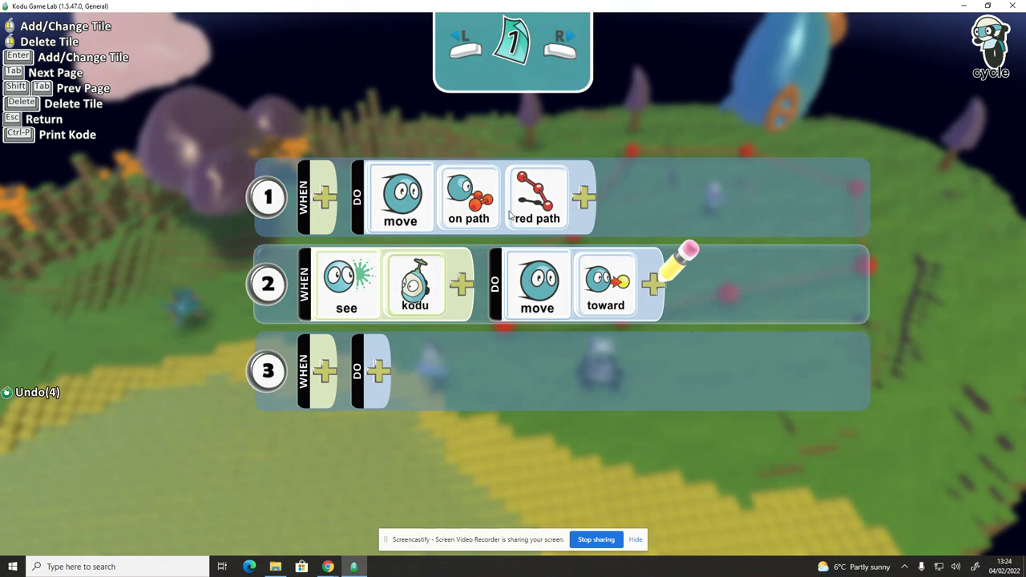
{"action": "key", "text": "Escape"}
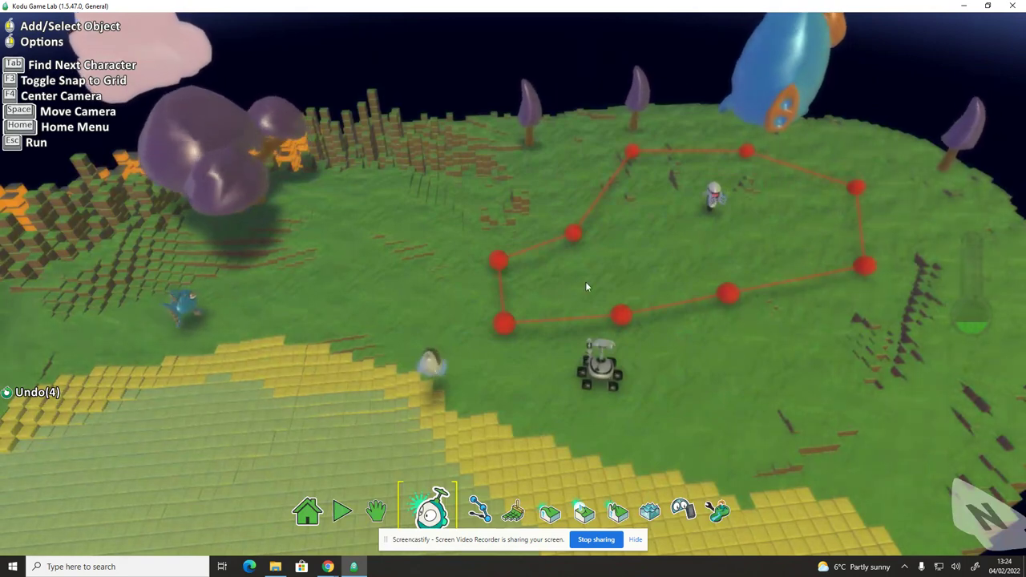
Step: Open Kodu's own program to view its arrow-key and gamepad movement rules
{"action": "right_click", "coordinate": [433, 361]}
{"action": "left_click", "coordinate": [485, 257]}
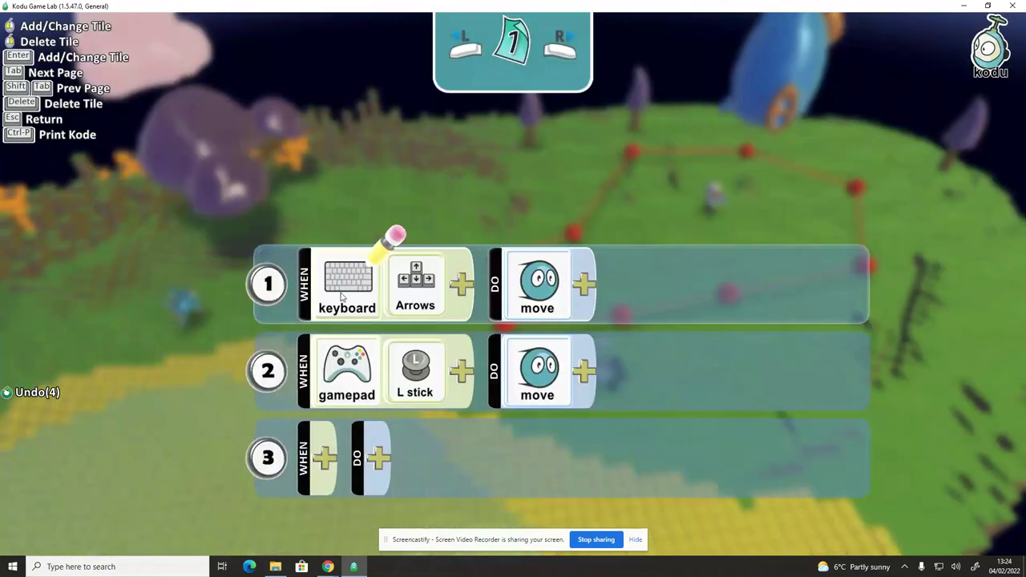